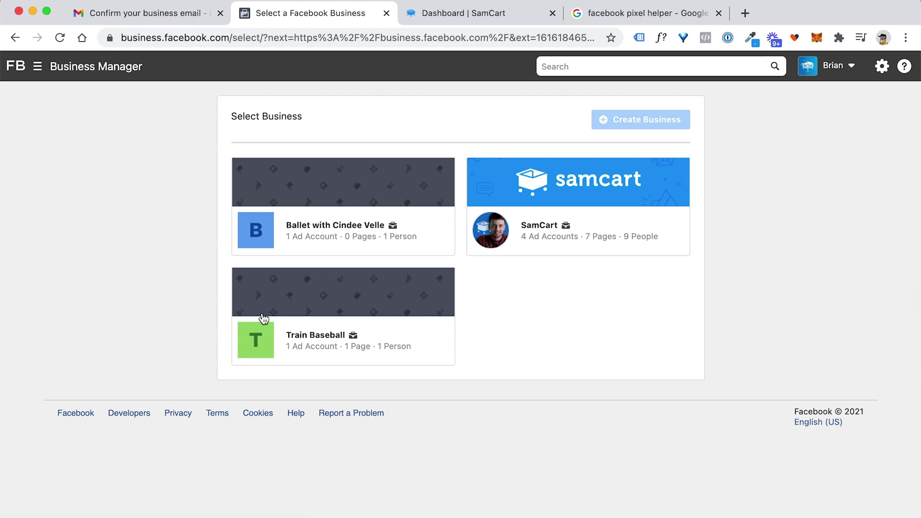
# Select the Train Baseball business card to load its Business Manager home
pyautogui.click(263, 312)
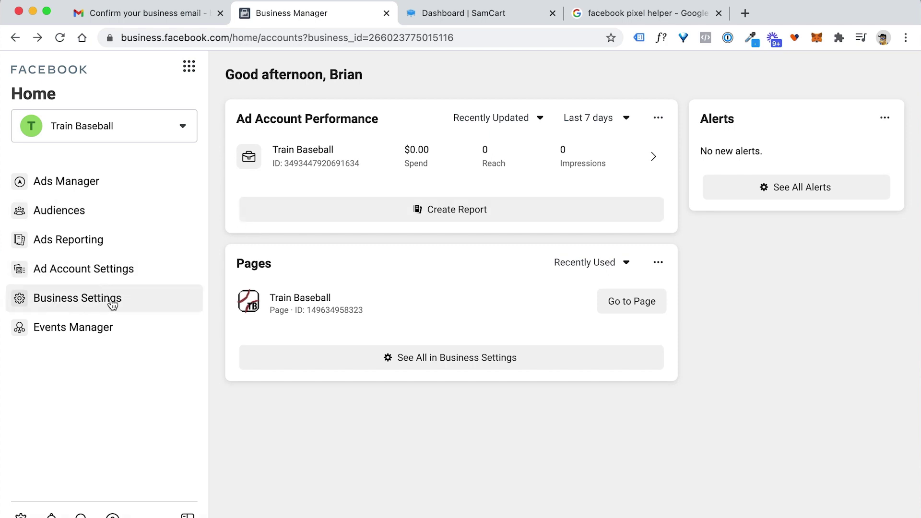
# Go to Business Settings and the Pixels page under Data Sources
pyautogui.click(83, 303)
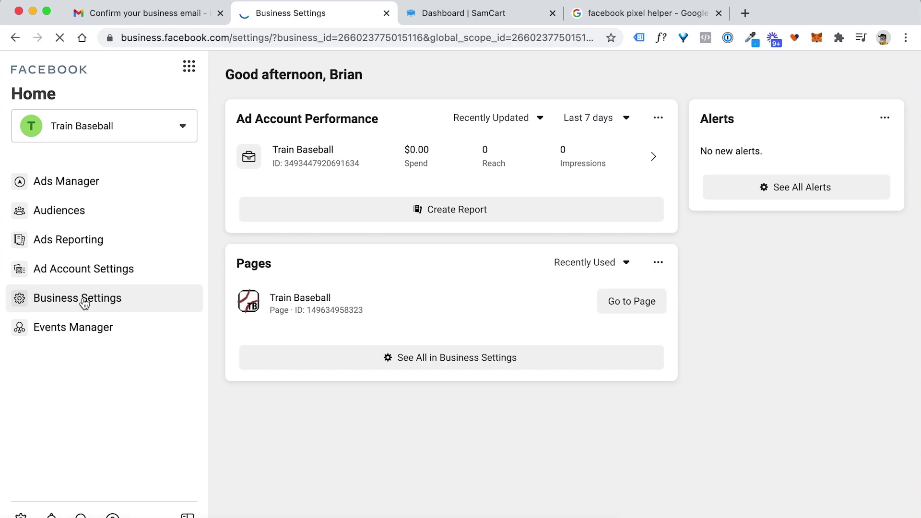
pyautogui.scroll(-1, 93, 245)
pyautogui.scroll(-3, 93, 245)
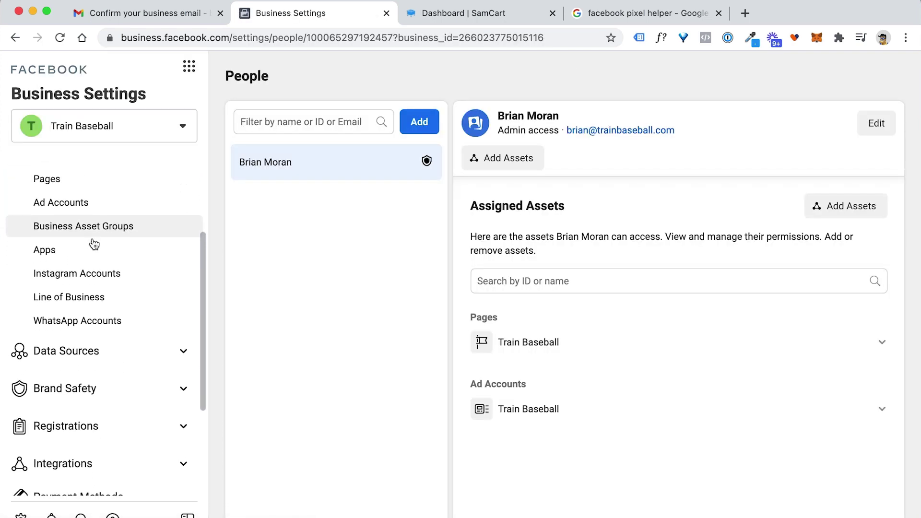
pyautogui.click(179, 349)
pyautogui.scroll(-3, 108, 338)
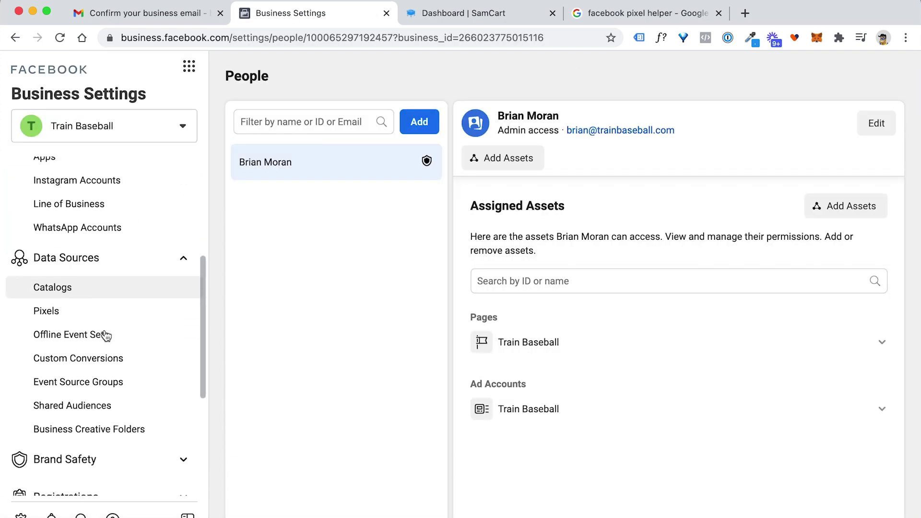
pyautogui.click(51, 312)
pyautogui.click(580, 389)
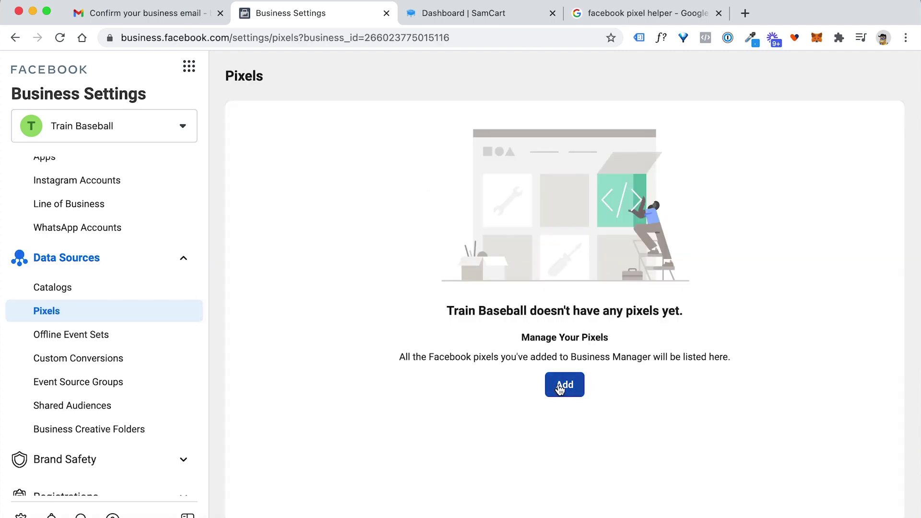
pyautogui.click(559, 387)
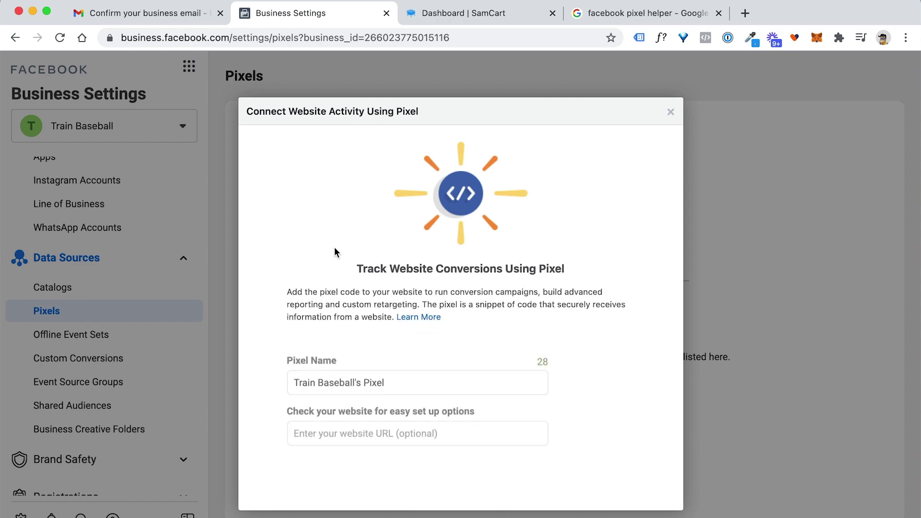
pyautogui.click(643, 491)
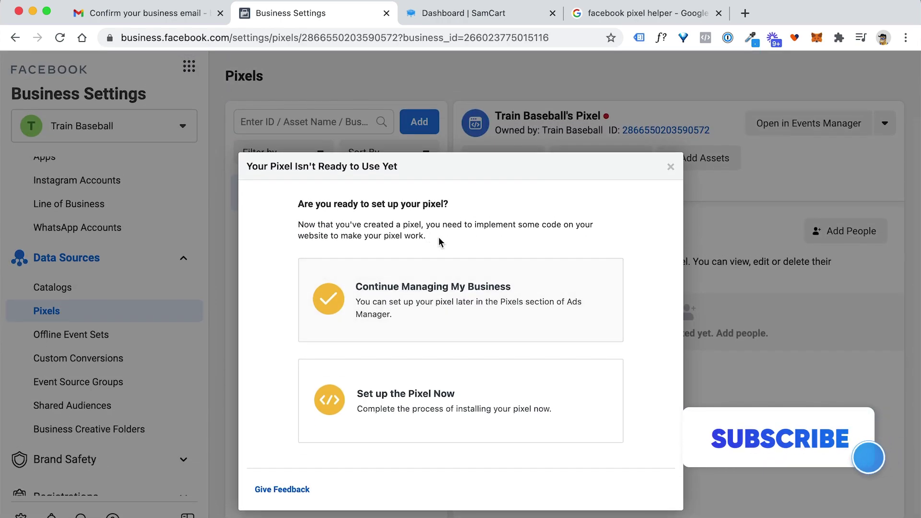
# Choose manual installation and copy the pixel base code to the clipboard
pyautogui.click(387, 402)
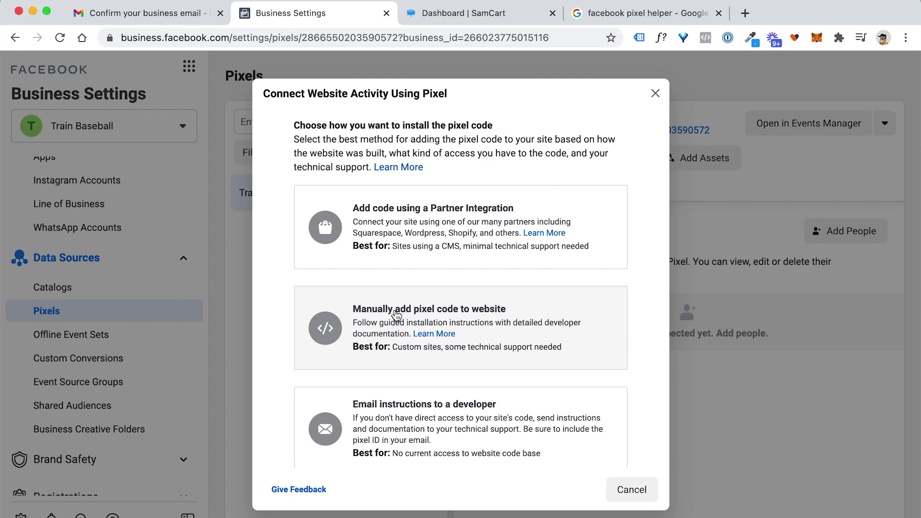
pyautogui.click(392, 315)
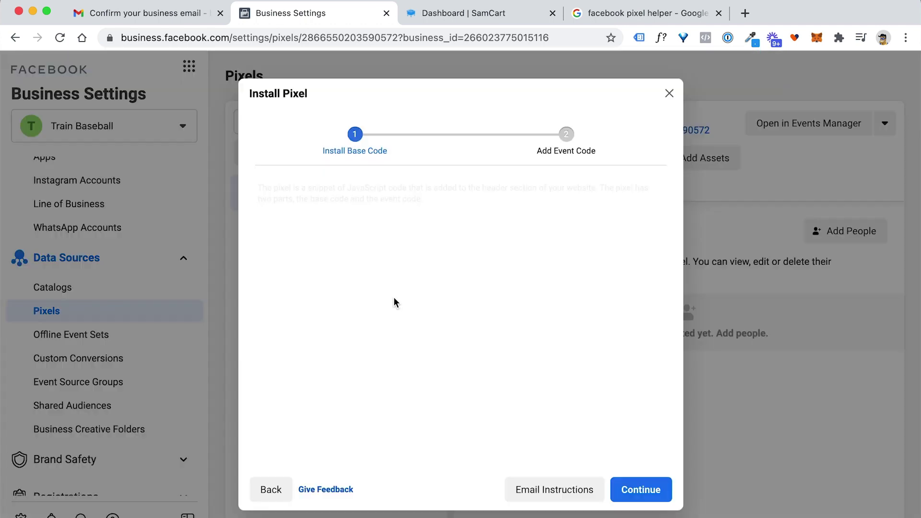
pyautogui.scroll(-1, 442, 365)
pyautogui.scroll(-2, 419, 331)
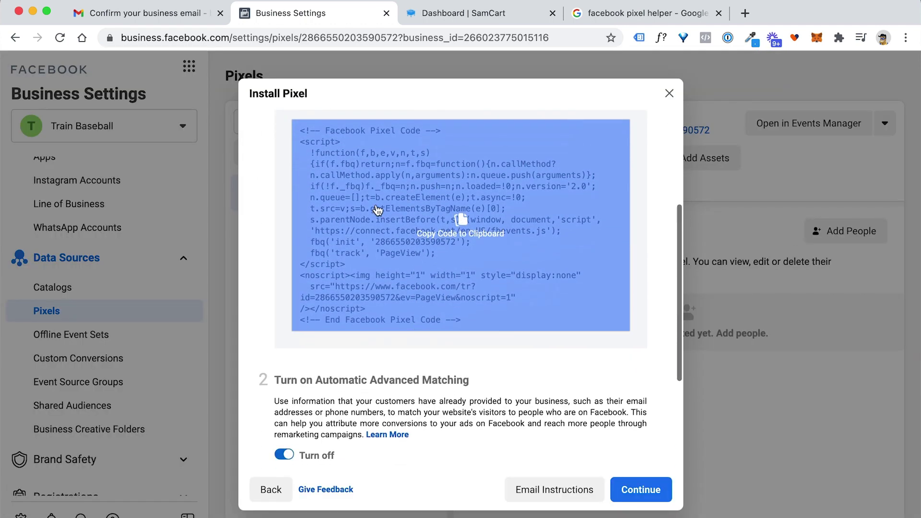
pyautogui.click(464, 227)
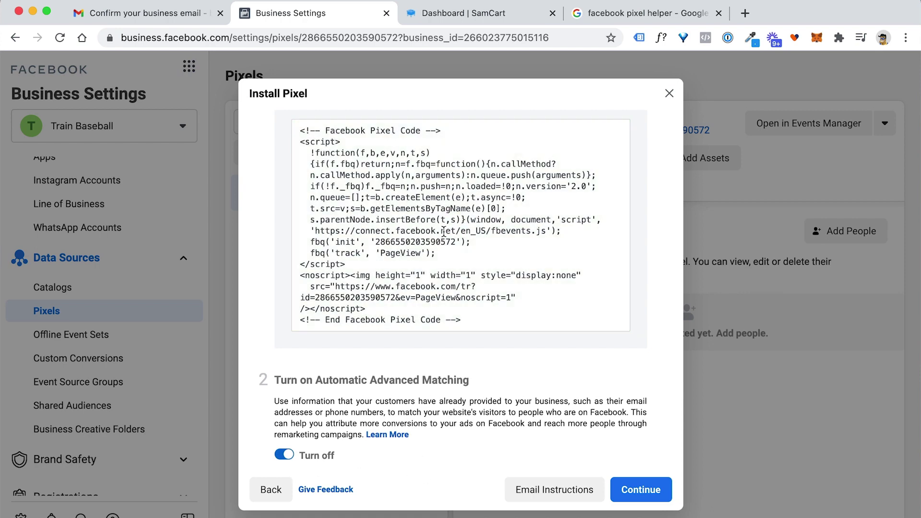
pyautogui.click(442, 229)
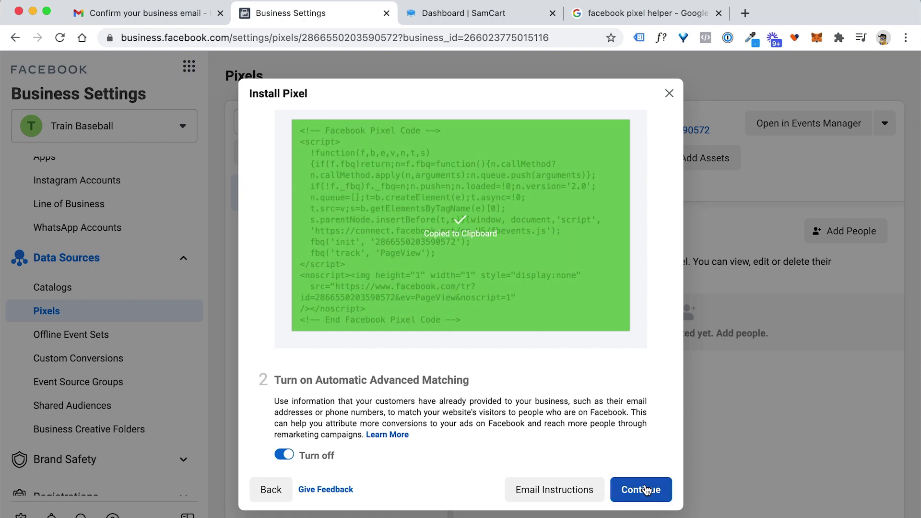
pyautogui.click(640, 489)
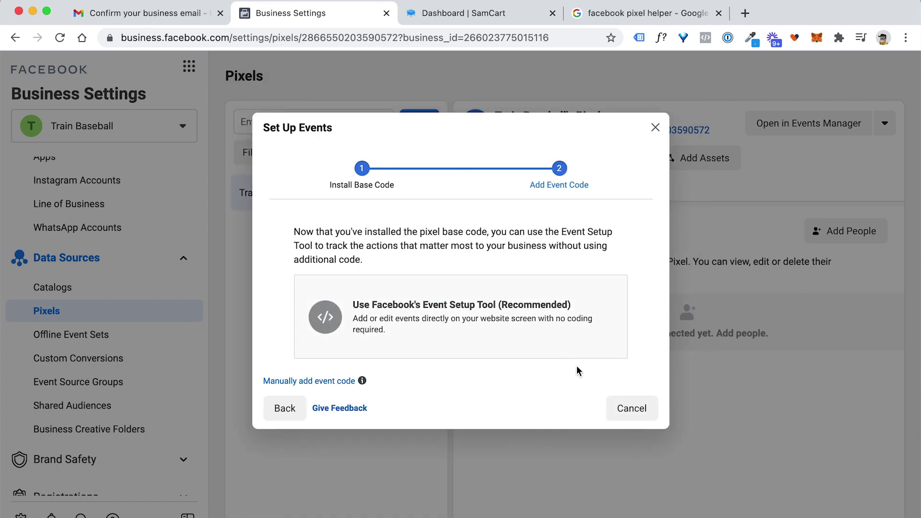
# Leave event setup and go to SamCart's marketplace settings, locating the header scripts field
pyautogui.click(631, 411)
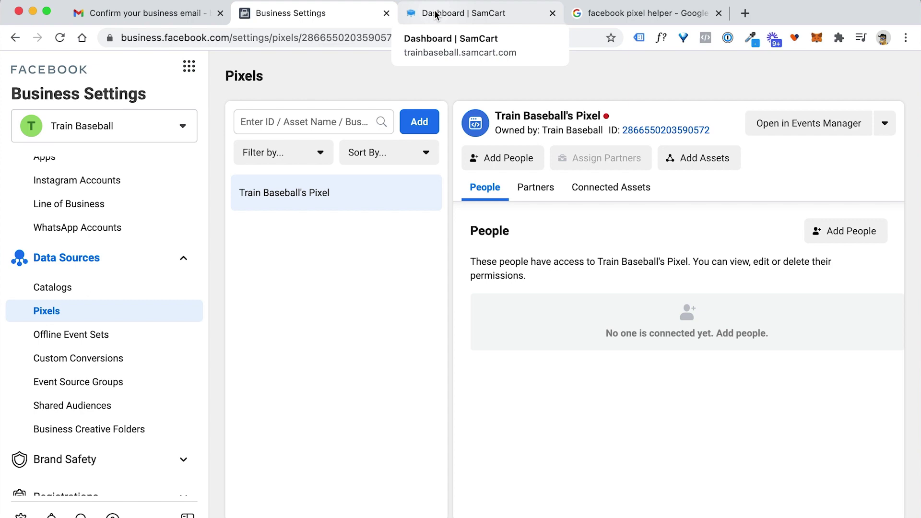
pyautogui.click(435, 15)
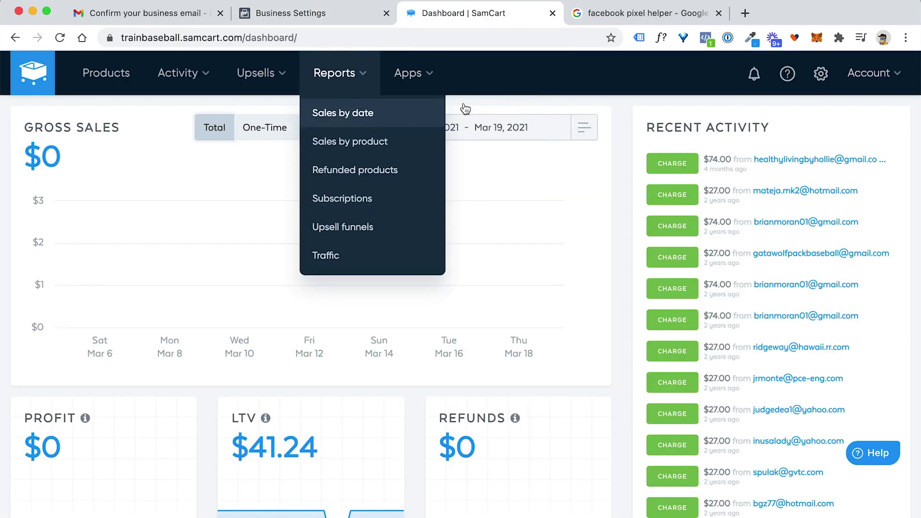
pyautogui.click(821, 75)
pyautogui.scroll(-3, 643, 194)
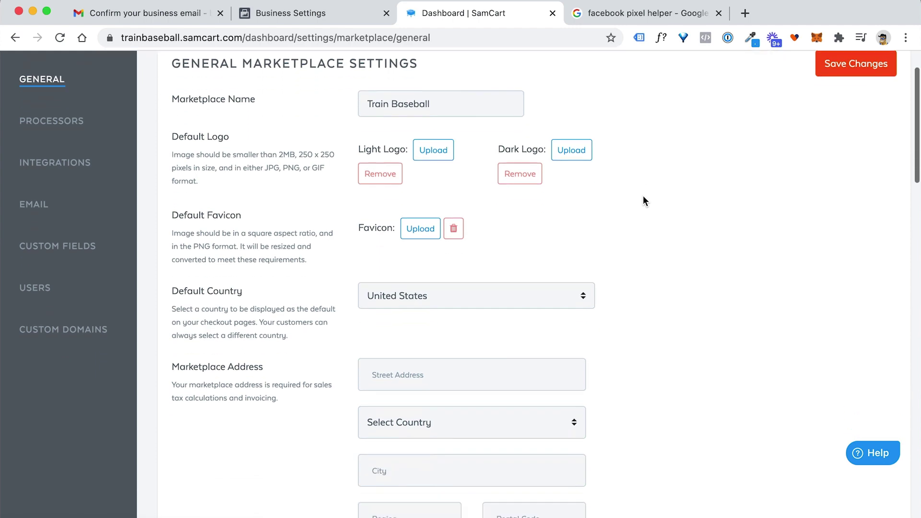
pyautogui.scroll(-5, 646, 192)
pyautogui.scroll(-2, 646, 188)
pyautogui.scroll(-2, 647, 187)
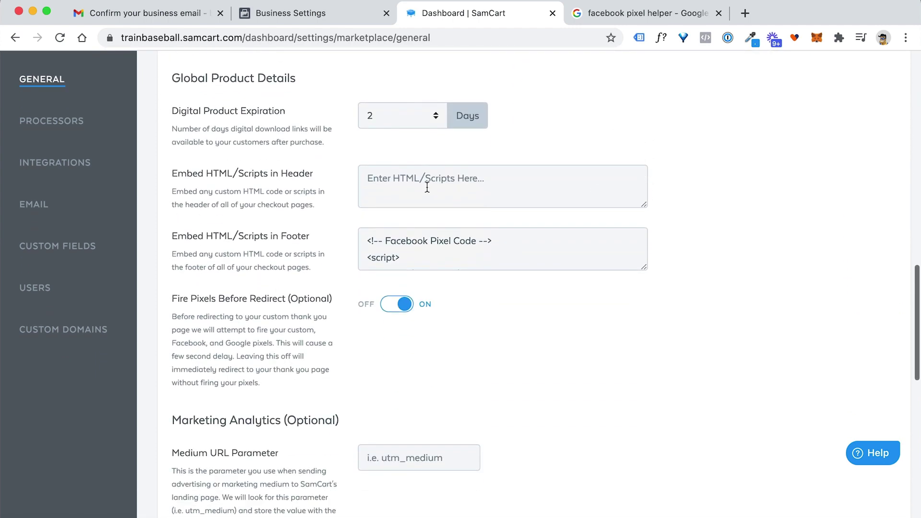
pyautogui.moveTo(186, 179); pyautogui.dragTo(314, 172)
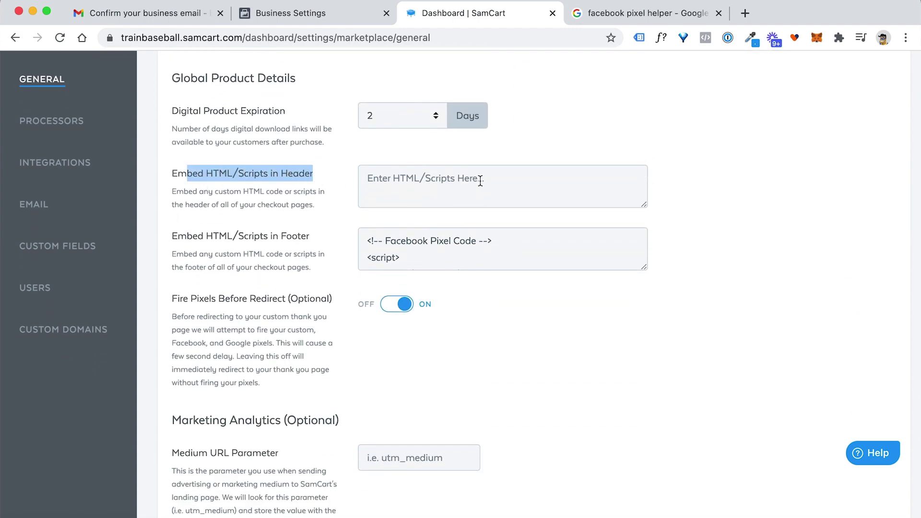
pyautogui.click(480, 181)
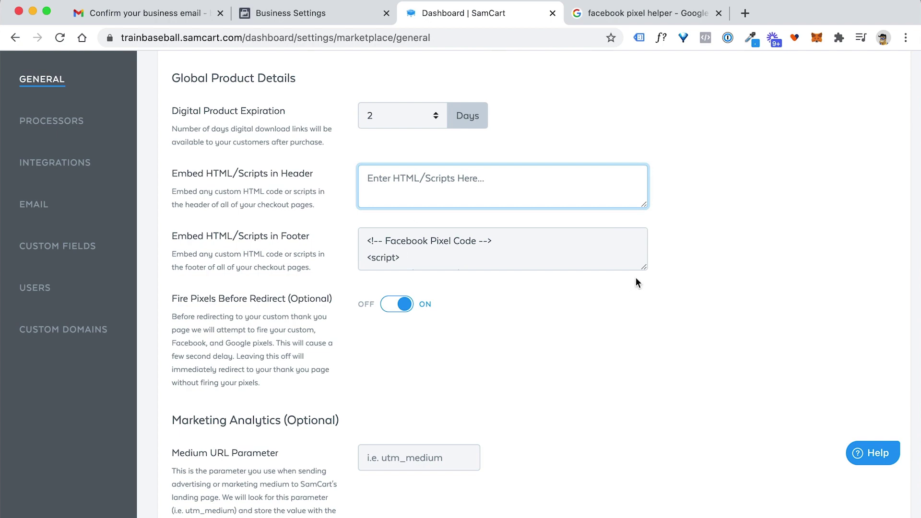
# Delete the old footer pixel code, paste the new pixel code into the header scripts, and save changes
pyautogui.moveTo(644, 268); pyautogui.dragTo(644, 465)
pyautogui.click(511, 352)
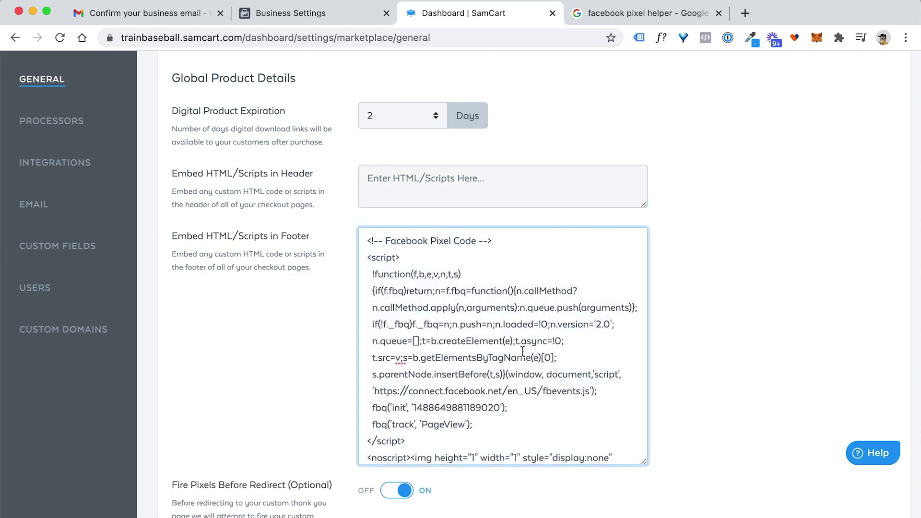
pyautogui.scroll(-3, 521, 351)
pyautogui.hotkey('ctrl', 'a')
pyautogui.press('BackSpace')
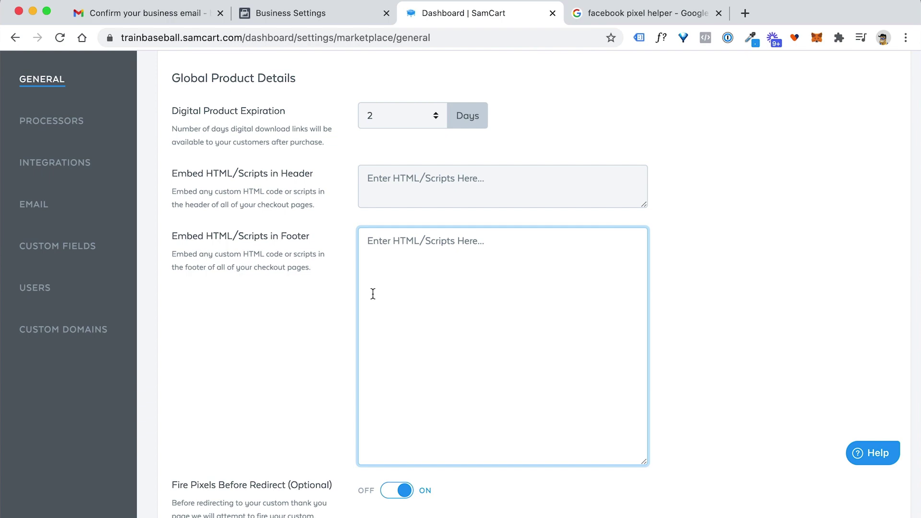
pyautogui.click(444, 192)
pyautogui.hotkey('ctrl', 'v')
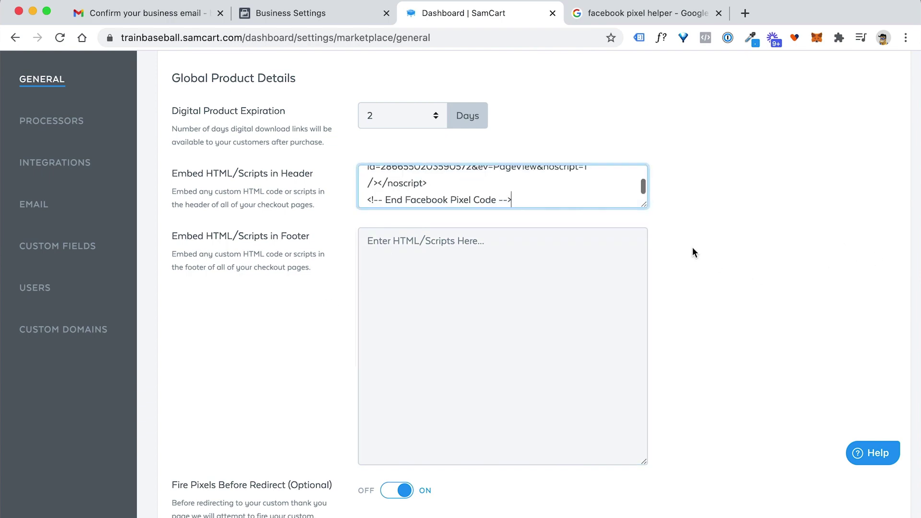
pyautogui.scroll(5, 692, 247)
pyautogui.click(687, 385)
pyautogui.scroll(5, 715, 342)
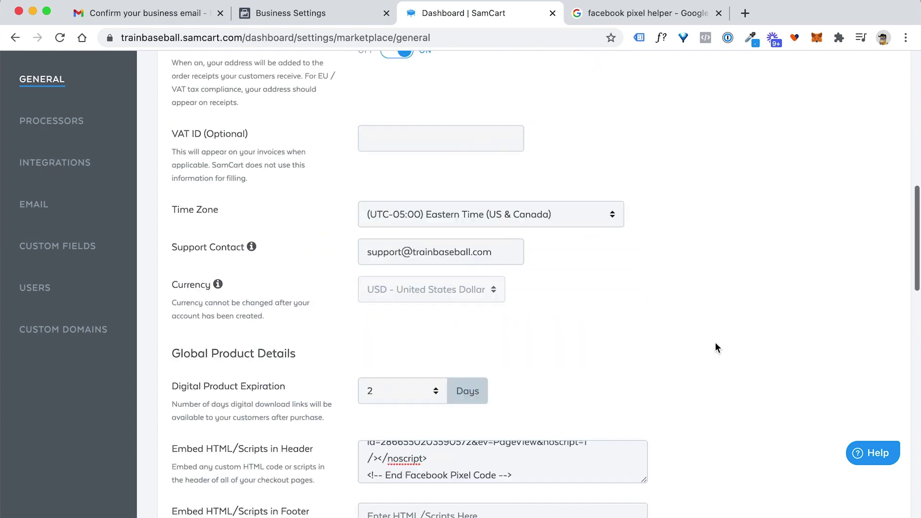
pyautogui.scroll(10, 715, 342)
pyautogui.click(856, 127)
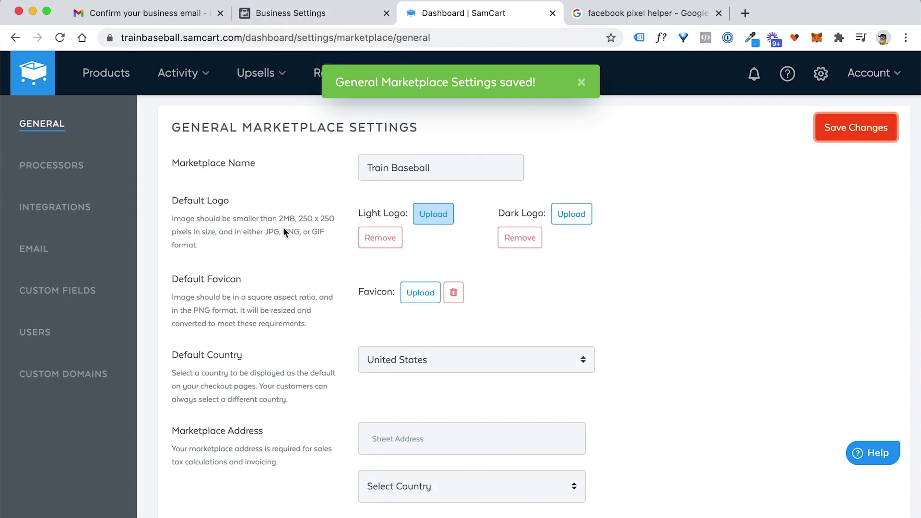
pyautogui.click(102, 75)
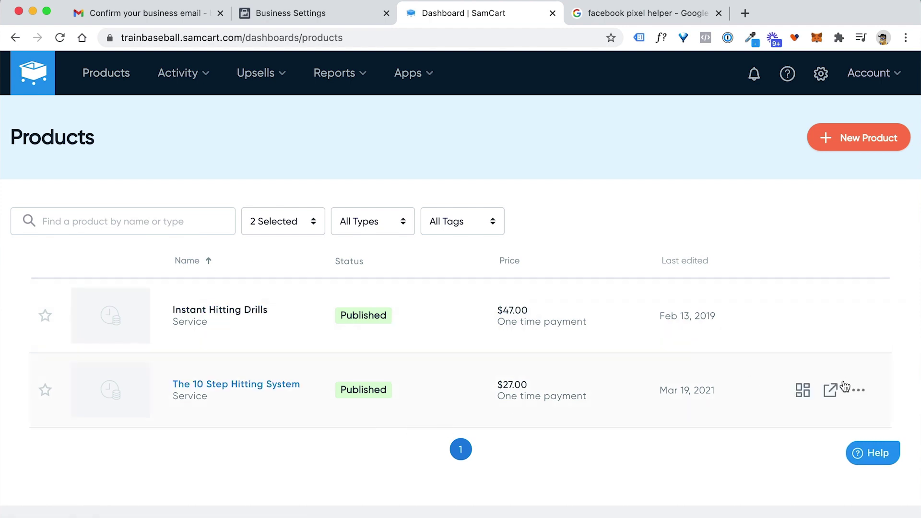
pyautogui.click(833, 388)
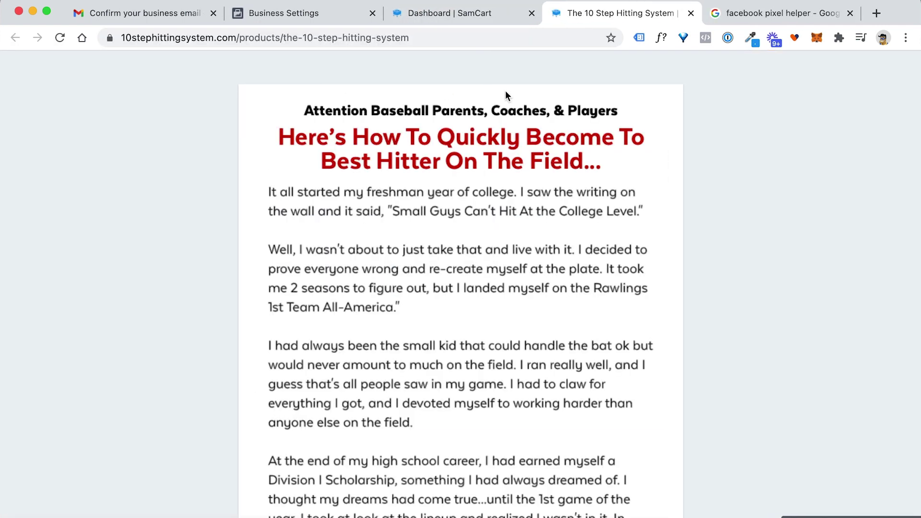
pyautogui.click(704, 39)
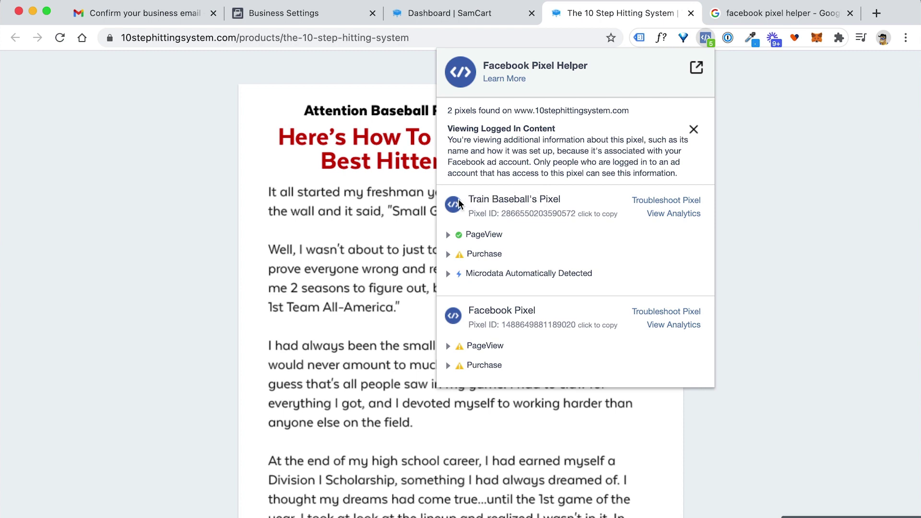
pyautogui.moveTo(471, 199); pyautogui.dragTo(573, 204)
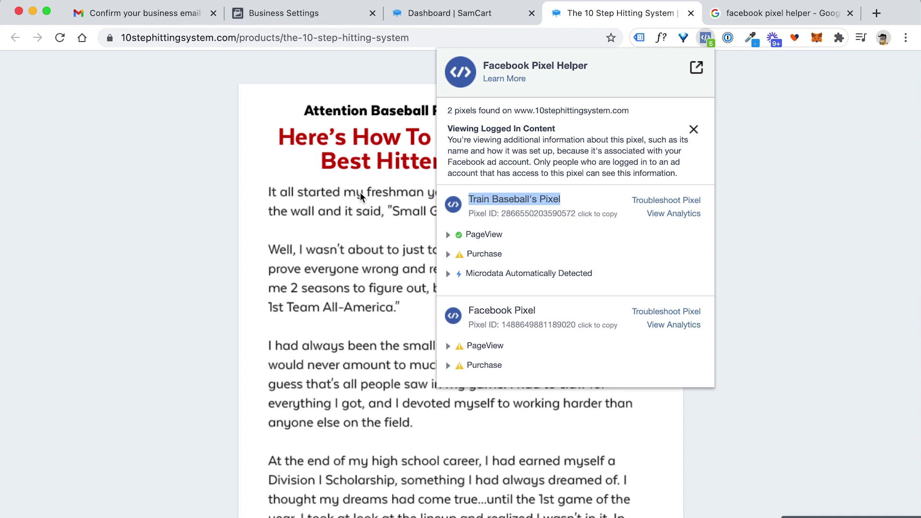
pyautogui.click(201, 154)
# From the Google results, load the Facebook Pixel Helper Chrome Web Store listing
pyautogui.click(745, 14)
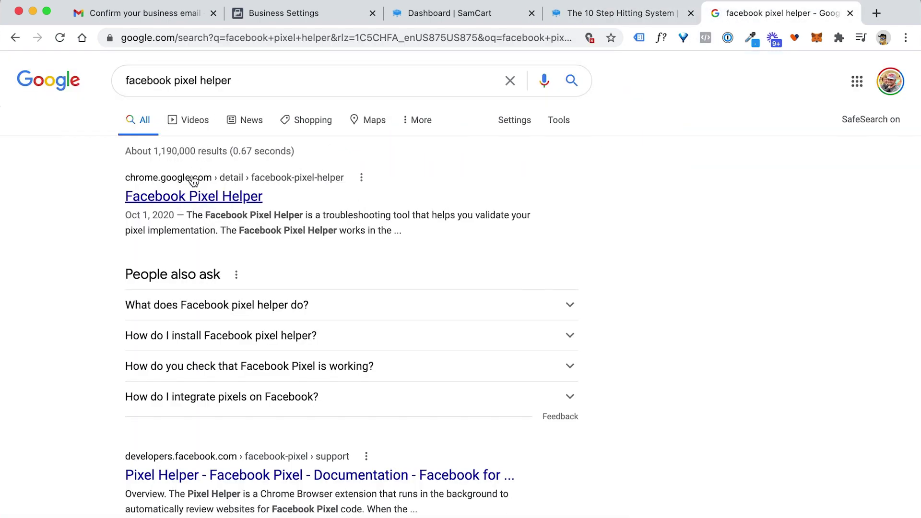
pyautogui.click(186, 201)
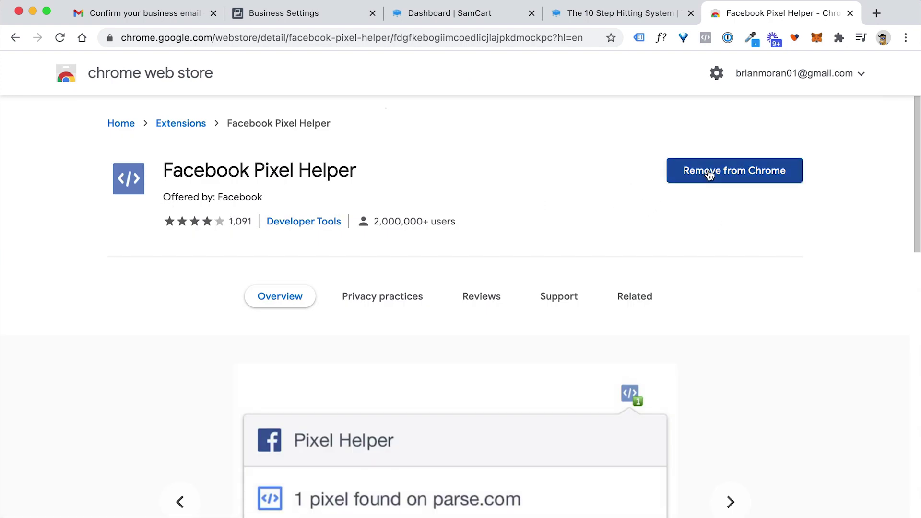
pyautogui.scroll(-1, 492, 216)
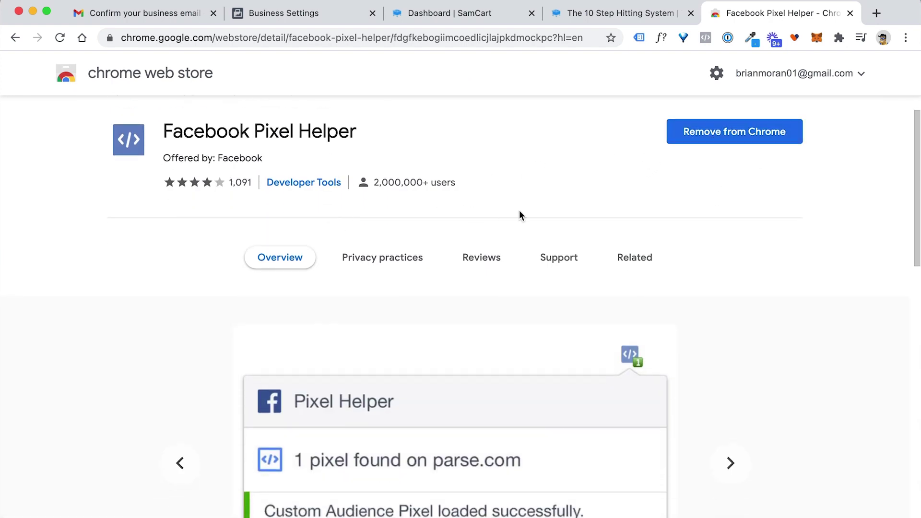
pyautogui.scroll(1, 432, 219)
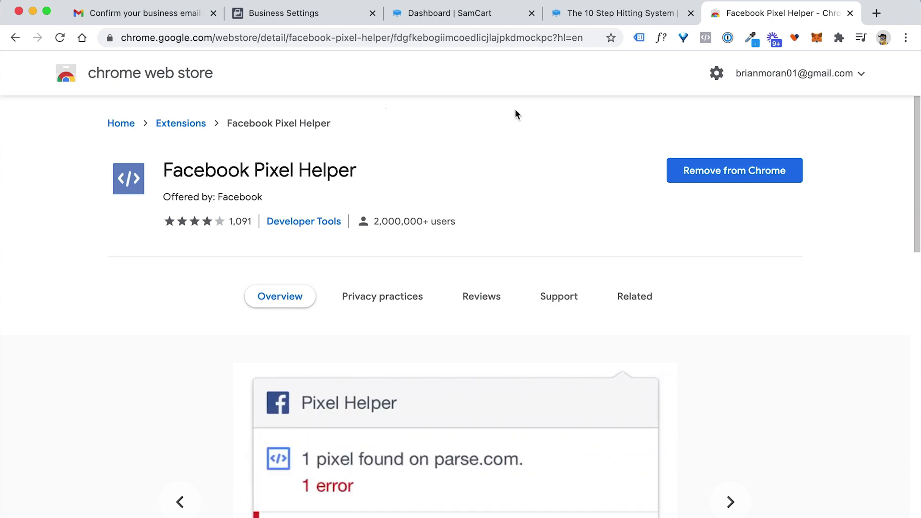
# Recheck the pixels firing on the 10 Step Hitting System page with Pixel Helper
pyautogui.click(590, 16)
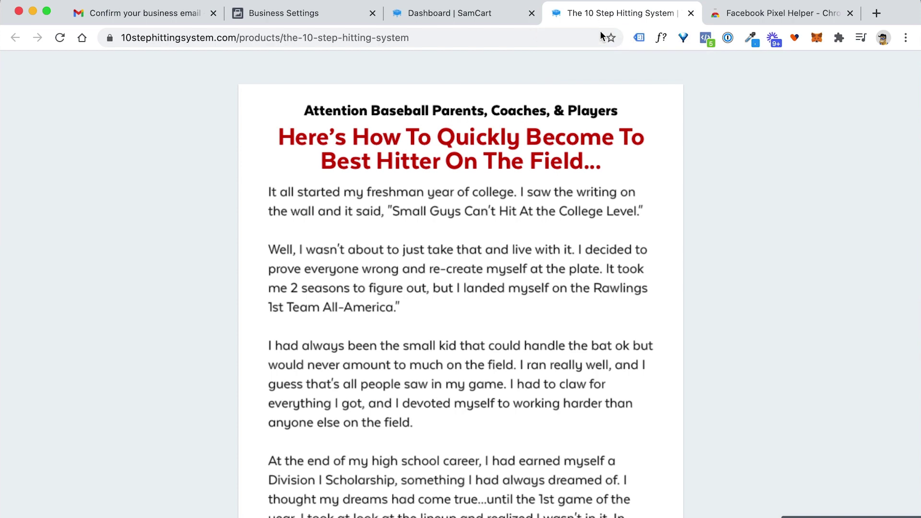
pyautogui.click(707, 37)
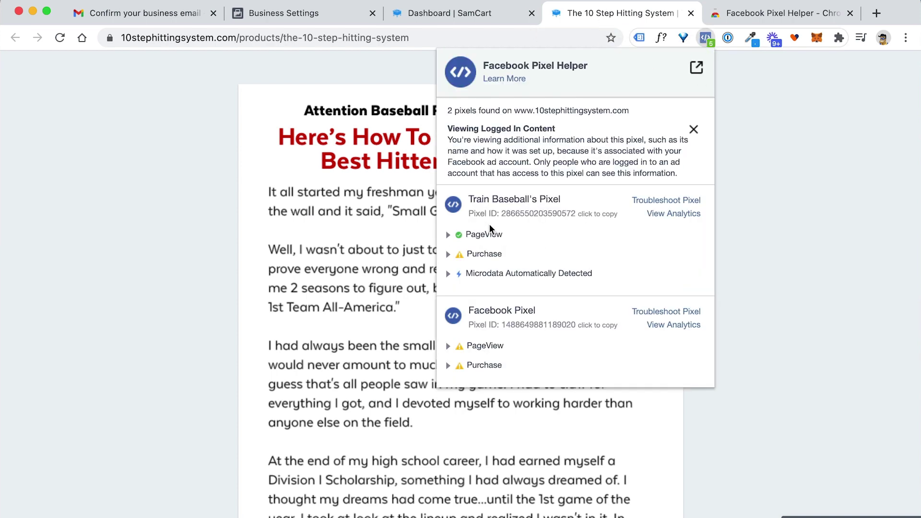
pyautogui.click(346, 290)
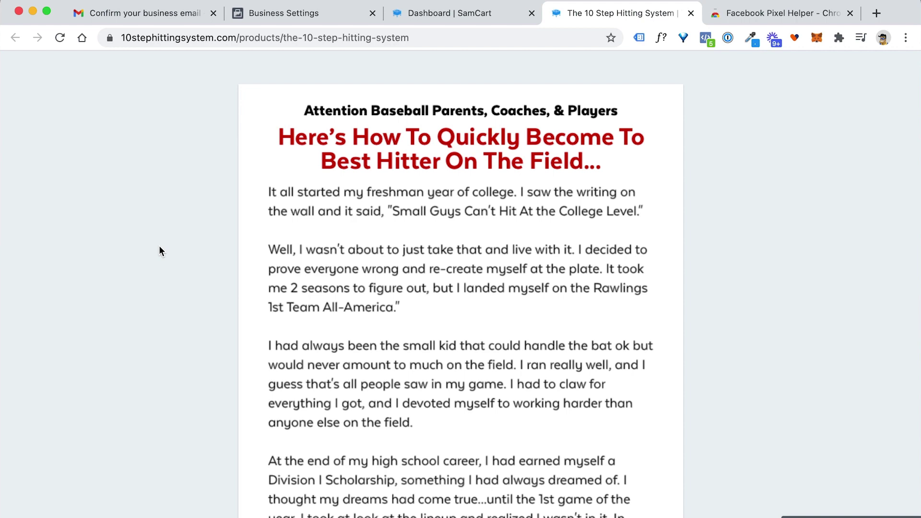
# Navigate to trainbaseball.com/wp-admin in the browser
pyautogui.click(712, 18)
pyautogui.click(430, 38)
pyautogui.write('trai')
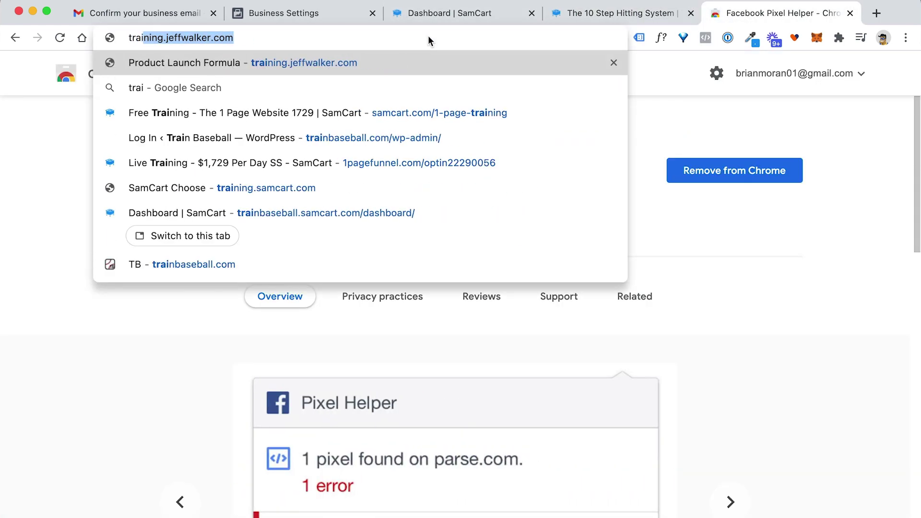
pyautogui.write('nbaseball')
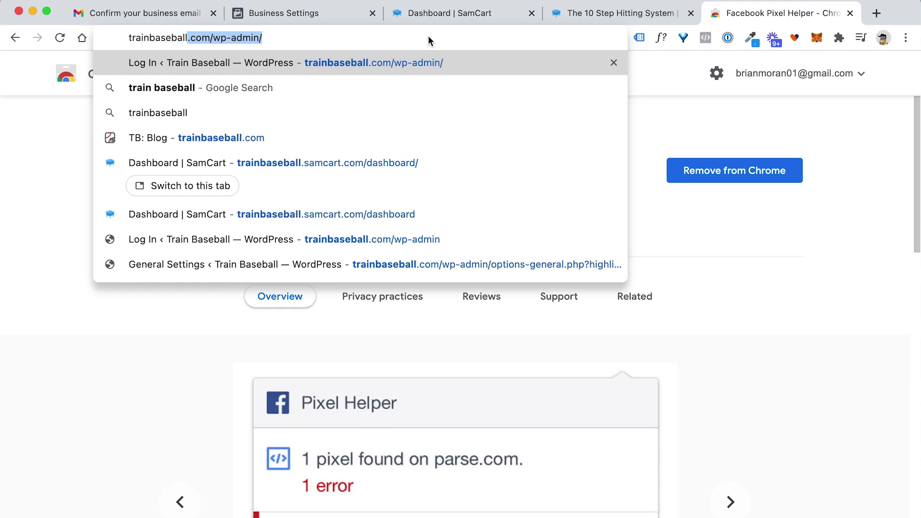
pyautogui.write('.com')
pyautogui.press('Return')
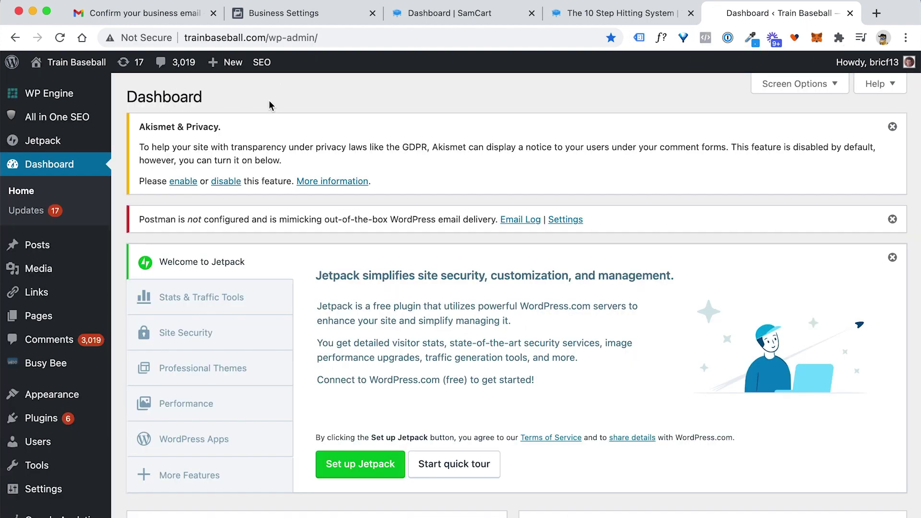
pyautogui.scroll(-2, 79, 389)
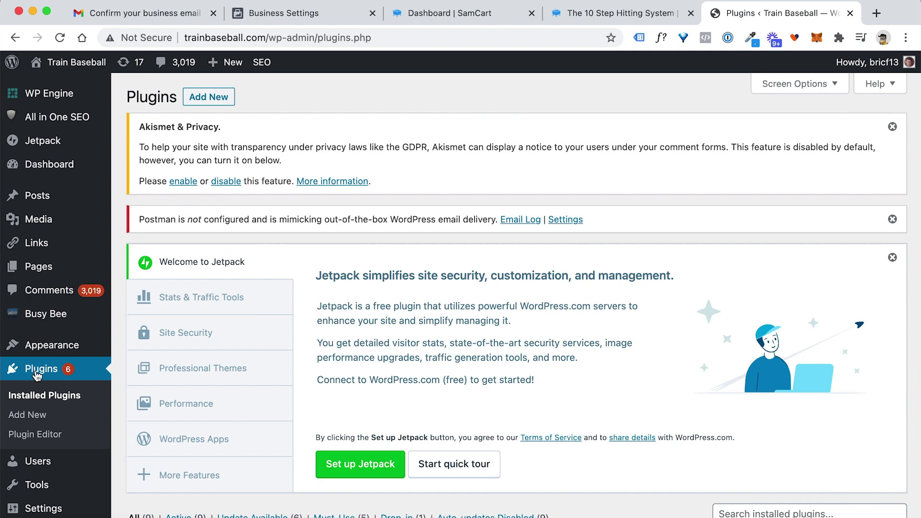
# Search the plugin directory and update the Insert Headers and Footers plugin
pyautogui.click(36, 415)
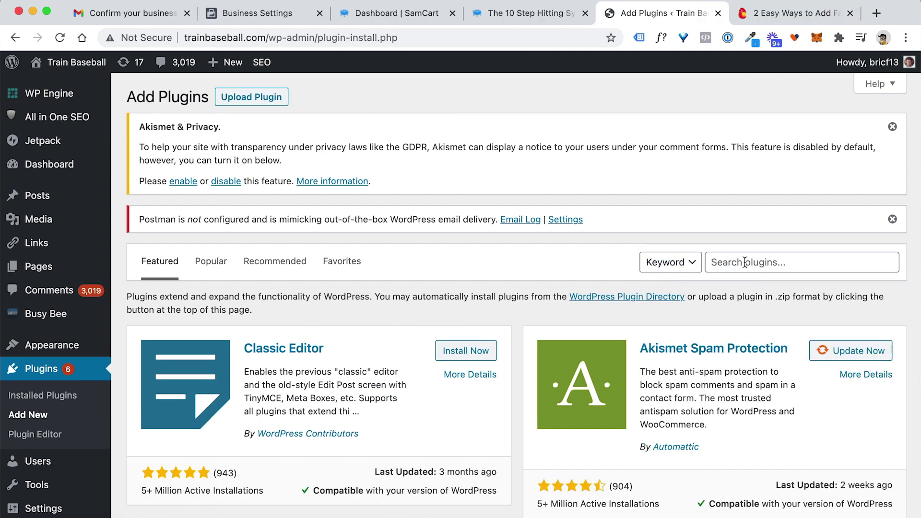
pyautogui.click(745, 262)
pyautogui.write('Insert Headers and Footers')
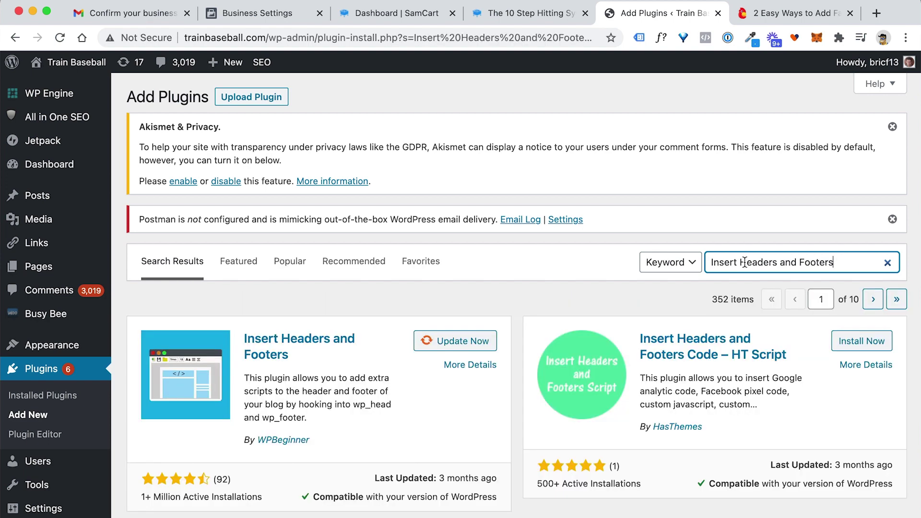
pyautogui.scroll(-1, 326, 302)
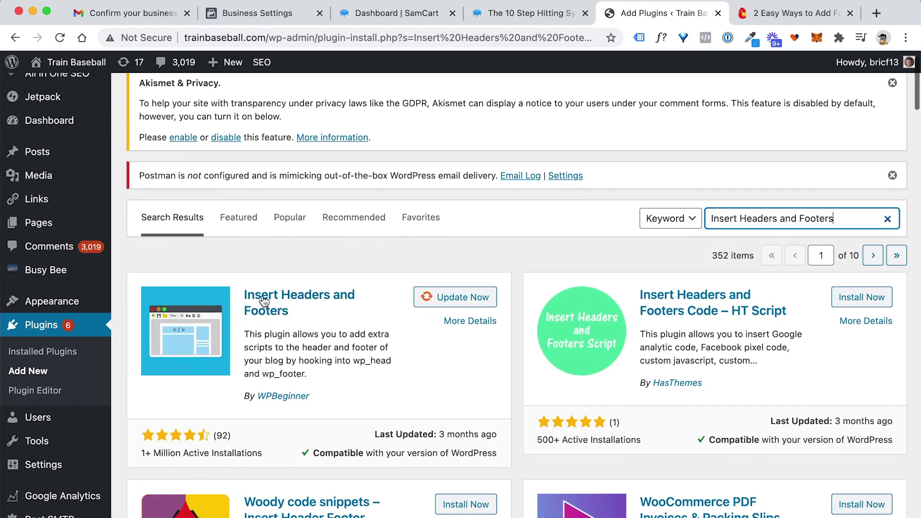
pyautogui.scroll(-1, 345, 294)
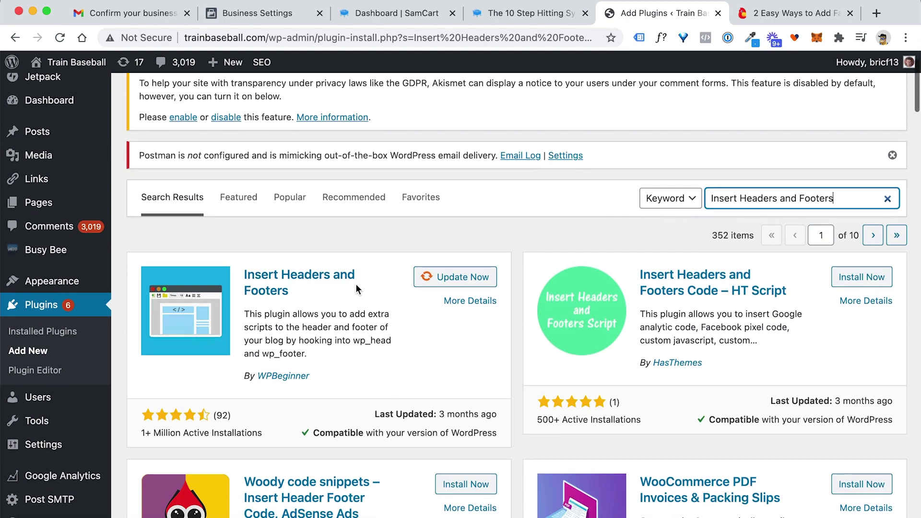
pyautogui.scroll(-1, 356, 284)
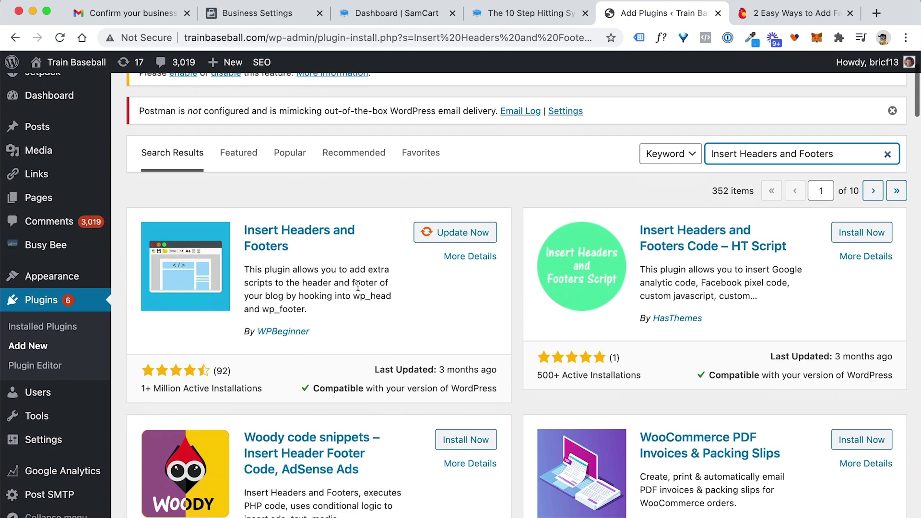
pyautogui.click(455, 233)
pyautogui.moveTo(44, 439)
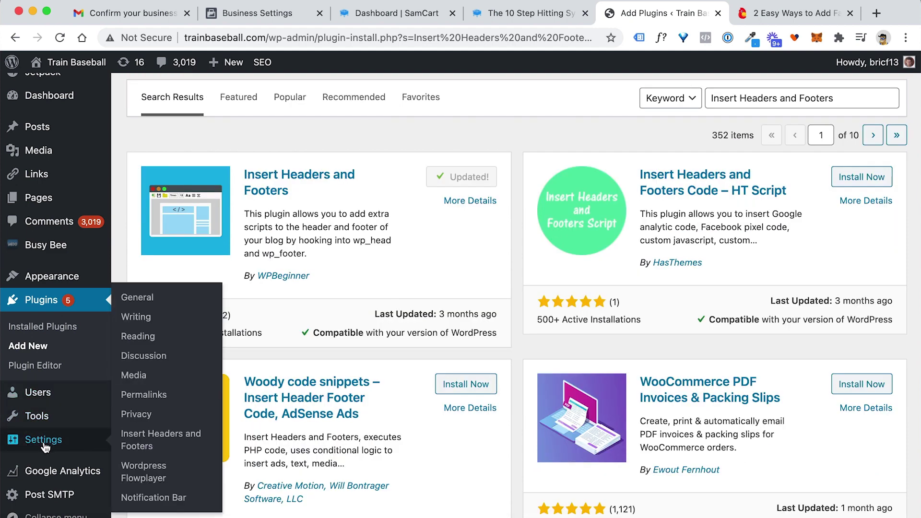
# Replace the header scripts with the new Facebook pixel code in Insert Headers and Footers and save
pyautogui.click(144, 441)
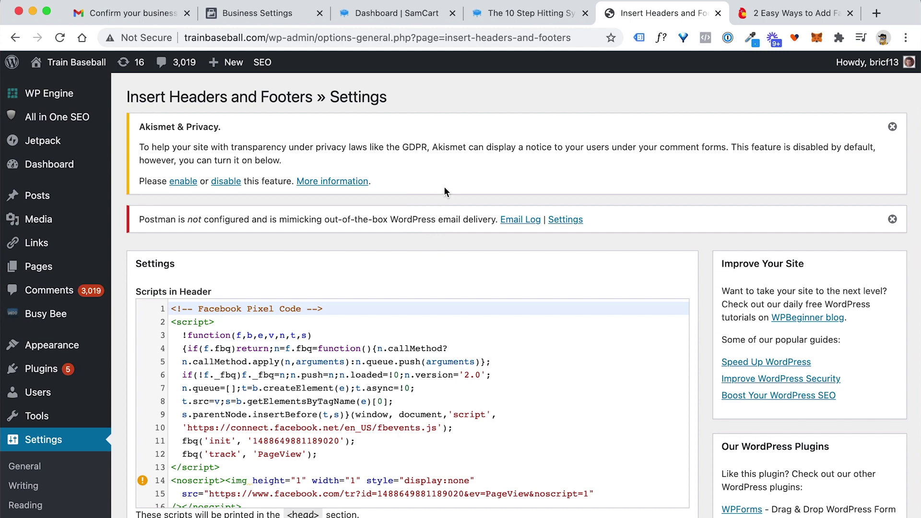
pyautogui.scroll(-4, 432, 195)
pyautogui.click(282, 241)
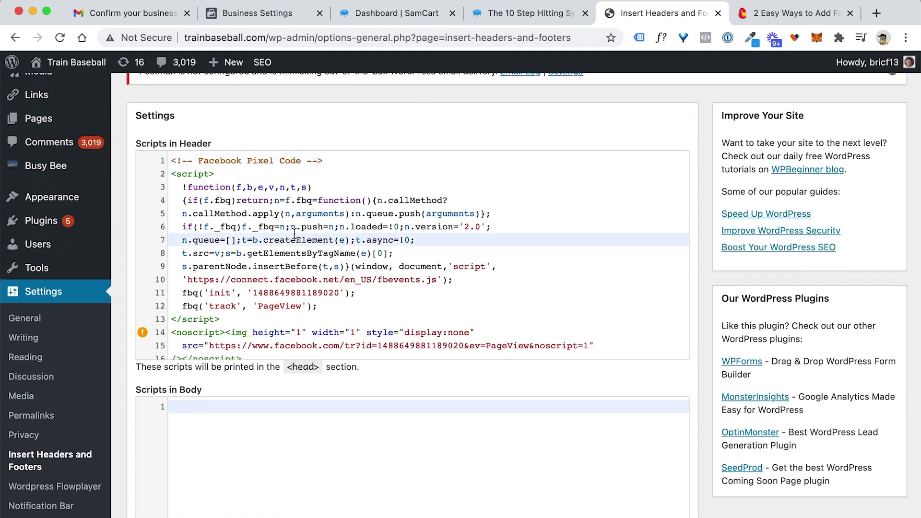
pyautogui.scroll(-1, 292, 234)
pyautogui.scroll(1, 292, 235)
pyautogui.hotkey('ctrl', 'a')
pyautogui.press('BackSpace')
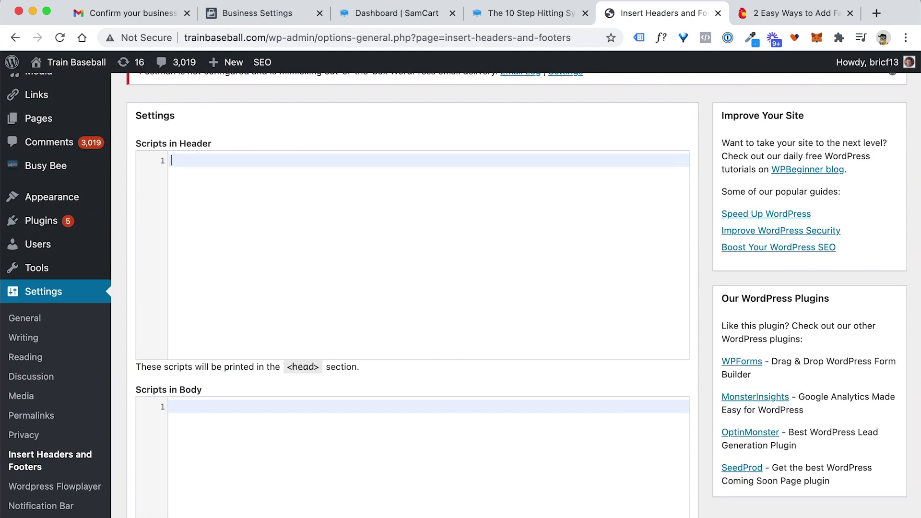
pyautogui.hotkey('ctrl', 'v')
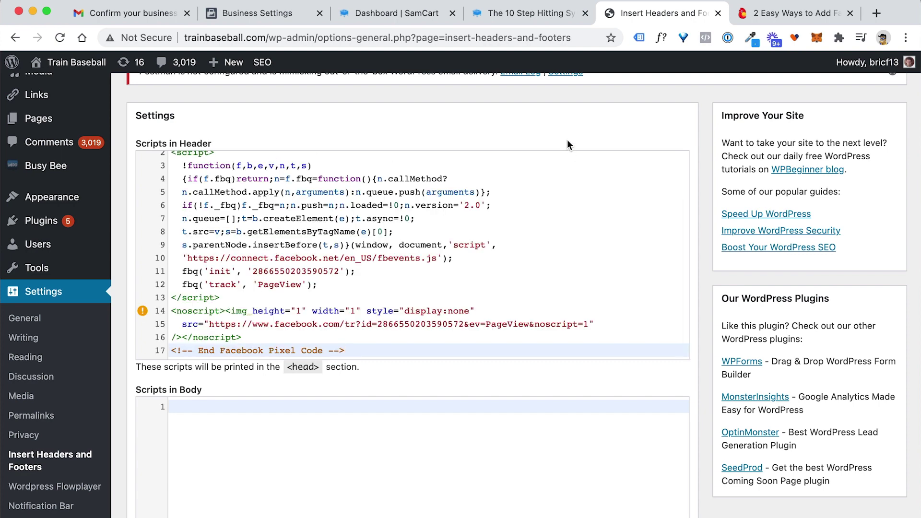
pyautogui.scroll(-4, 567, 139)
pyautogui.scroll(-4, 567, 140)
pyautogui.scroll(-3, 398, 468)
pyautogui.click(153, 436)
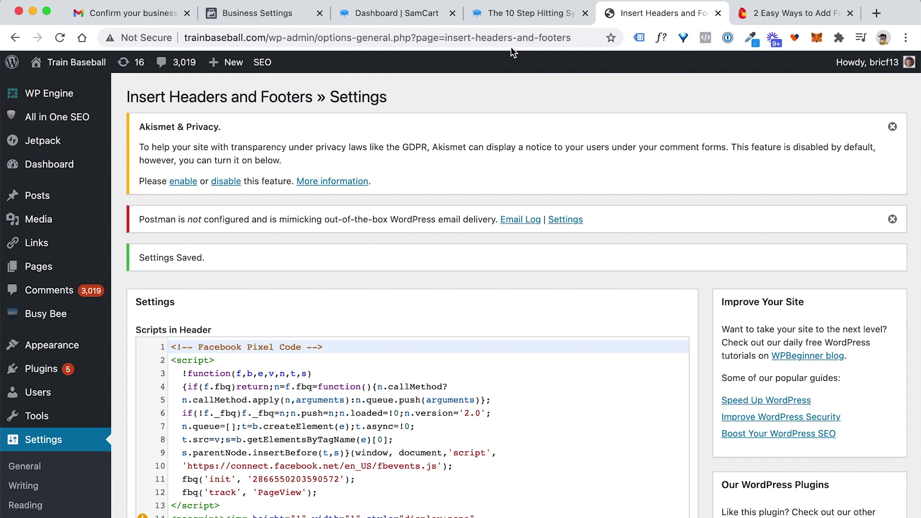
pyautogui.moveTo(75, 62)
pyautogui.click(72, 87)
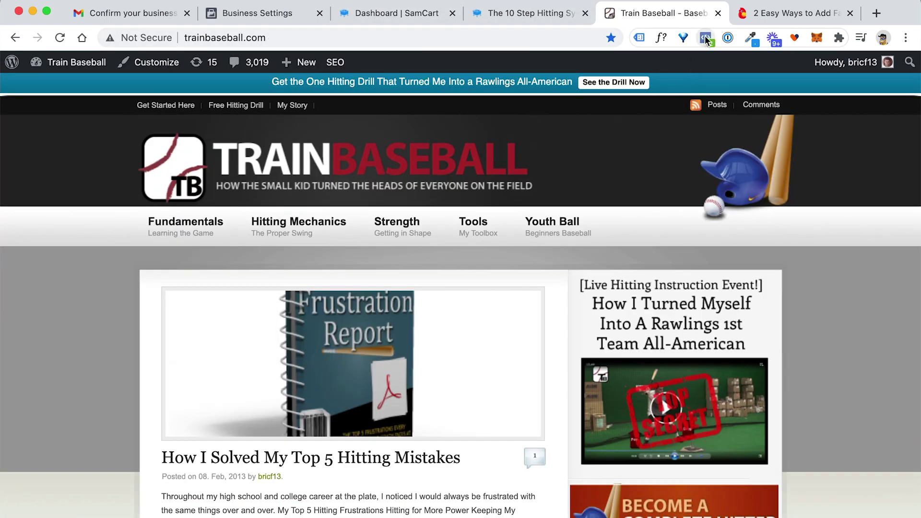
pyautogui.click(706, 38)
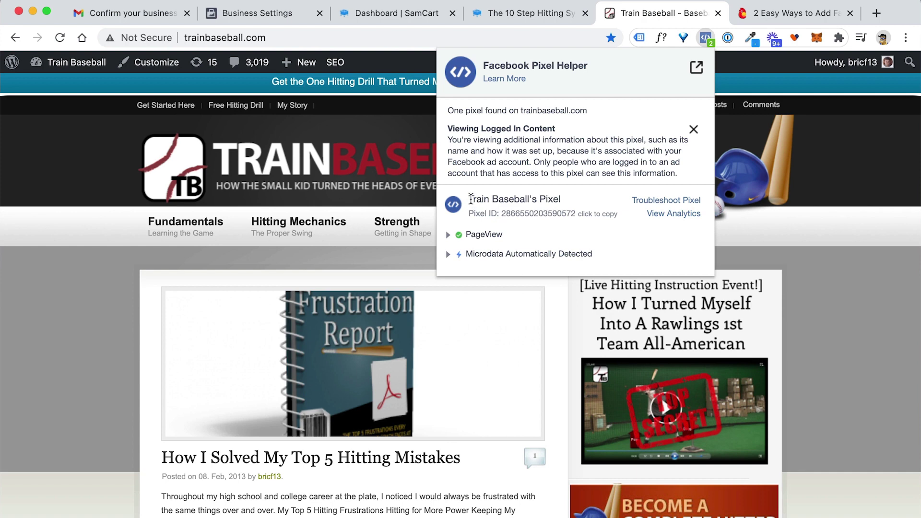
pyautogui.moveTo(470, 199); pyautogui.dragTo(595, 204)
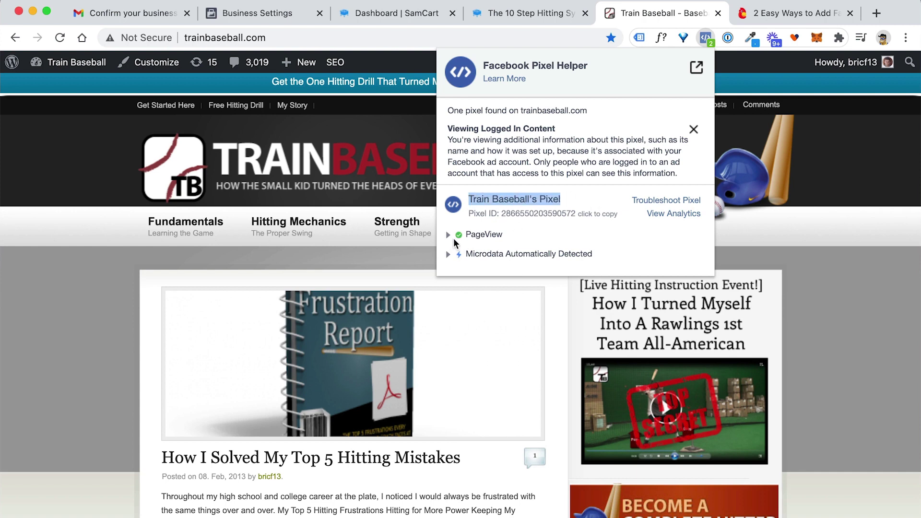
pyautogui.click(448, 235)
pyautogui.click(449, 235)
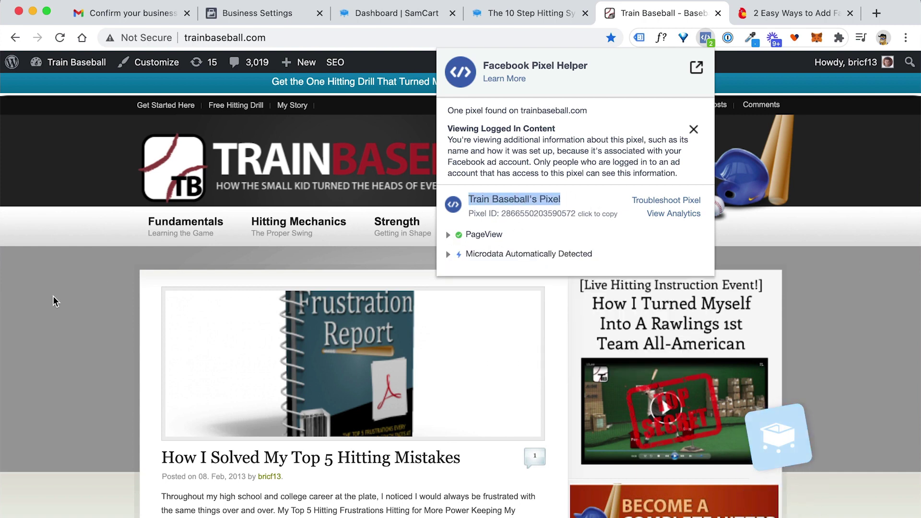
pyautogui.click(53, 301)
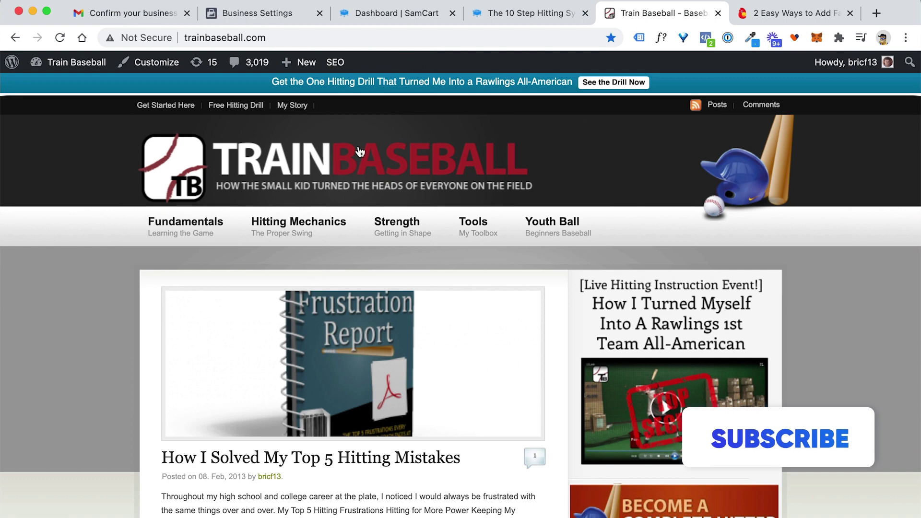
# Review the 'Embed HTML/Scripts in Header' field holding the pixel code on the SamCart dashboard
pyautogui.click(398, 16)
pyautogui.click(542, 357)
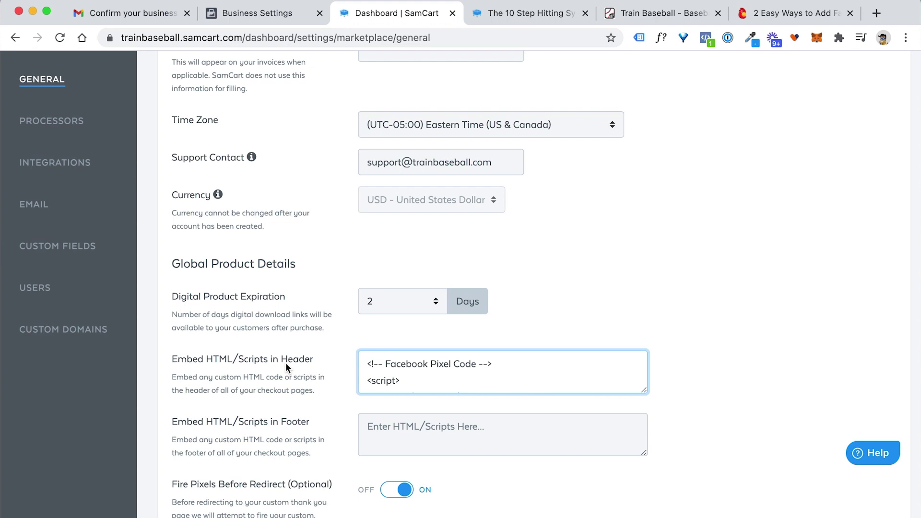
pyautogui.moveTo(165, 359); pyautogui.dragTo(311, 358)
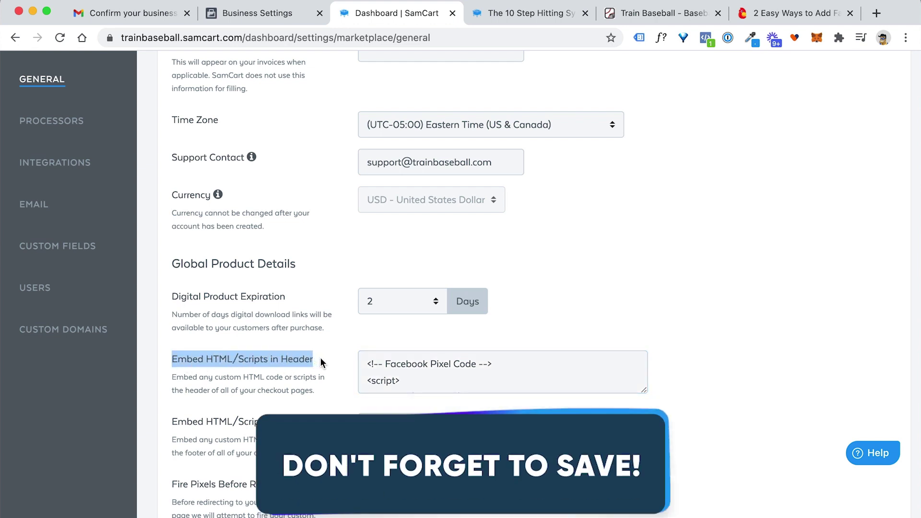
pyautogui.click(593, 328)
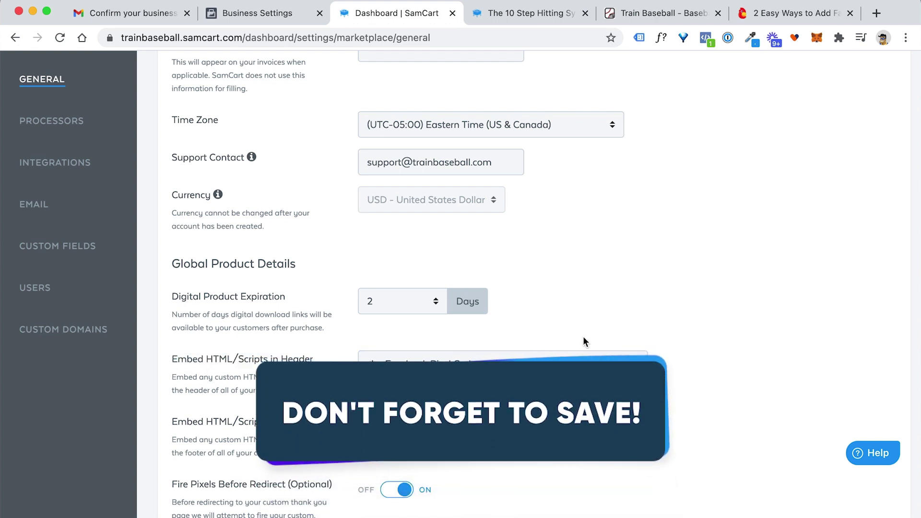
pyautogui.scroll(5, 666, 297)
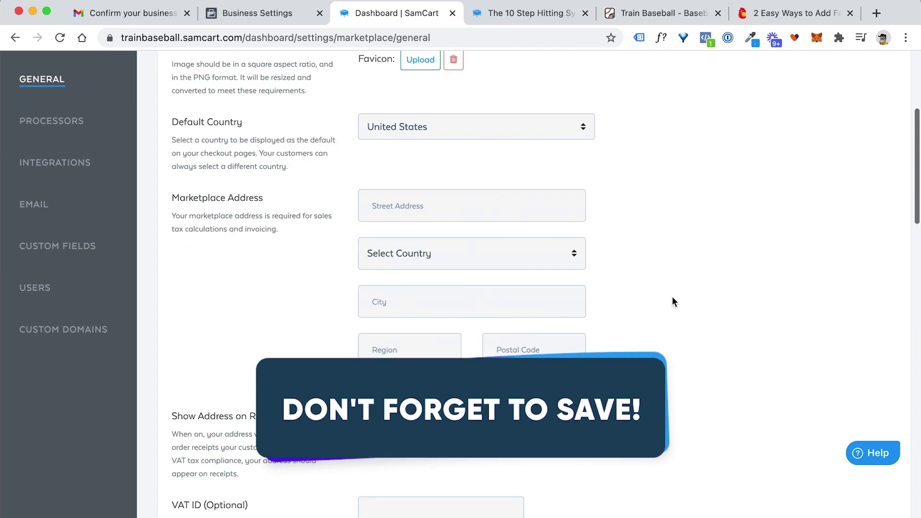
pyautogui.scroll(5, 672, 297)
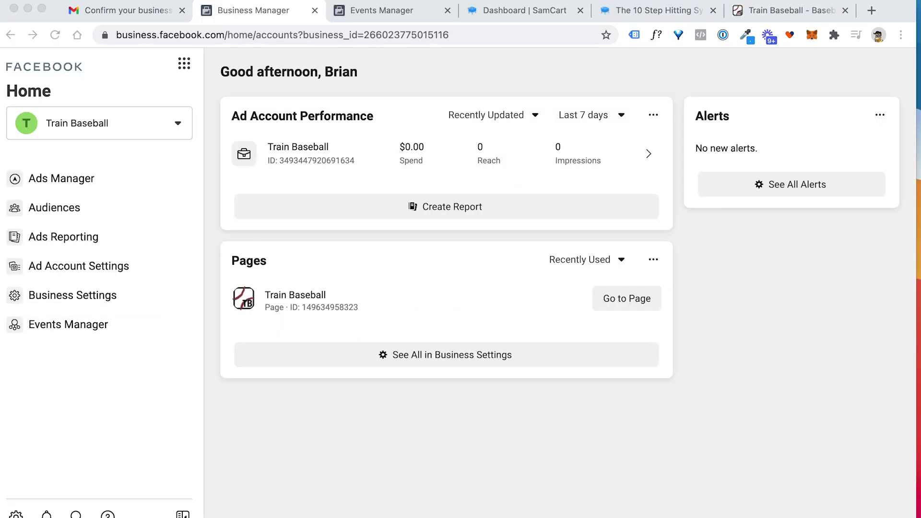
# Navigate to Pixels under Data Sources in Business Settings for Train Baseball
pyautogui.click(212, 189)
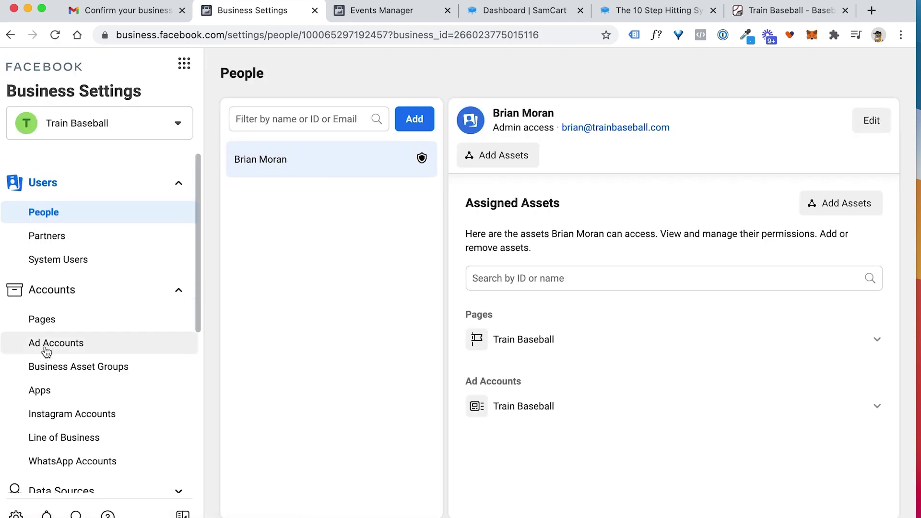
pyautogui.scroll(-3, 86, 382)
pyautogui.click(181, 396)
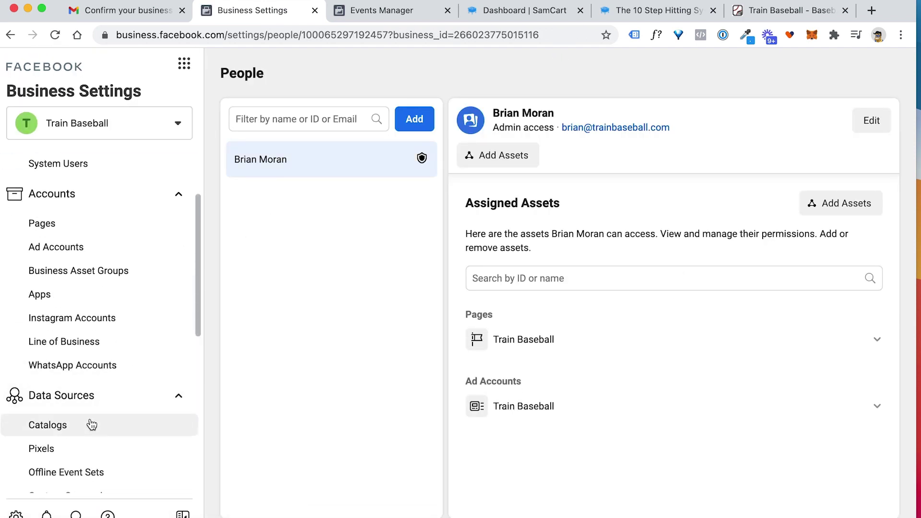
pyautogui.click(59, 452)
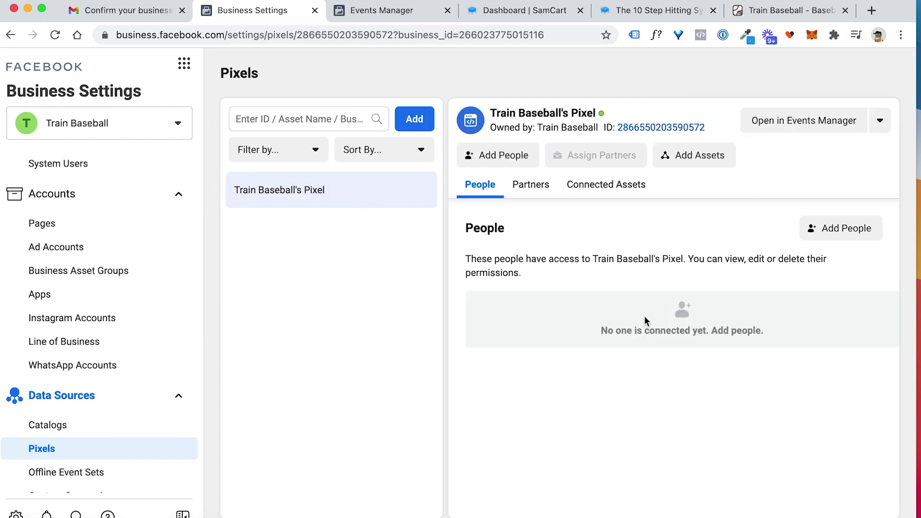
pyautogui.click(841, 228)
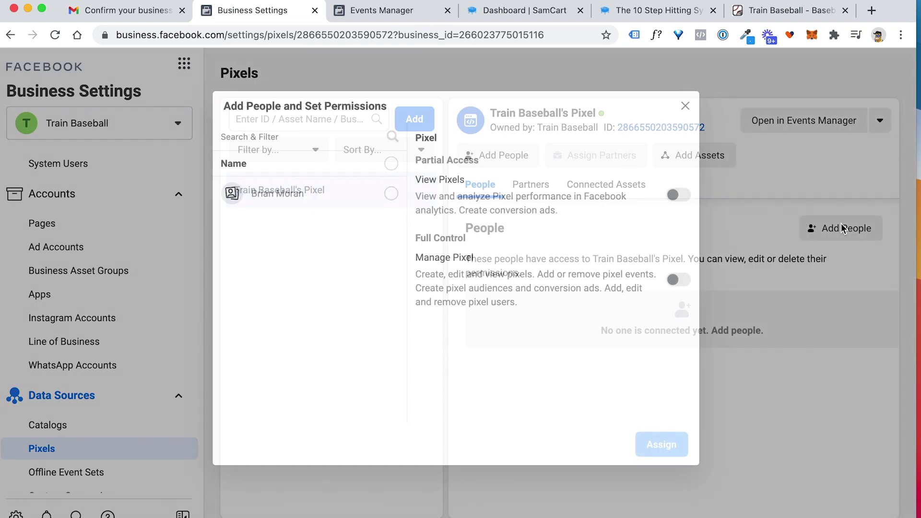
pyautogui.click(391, 195)
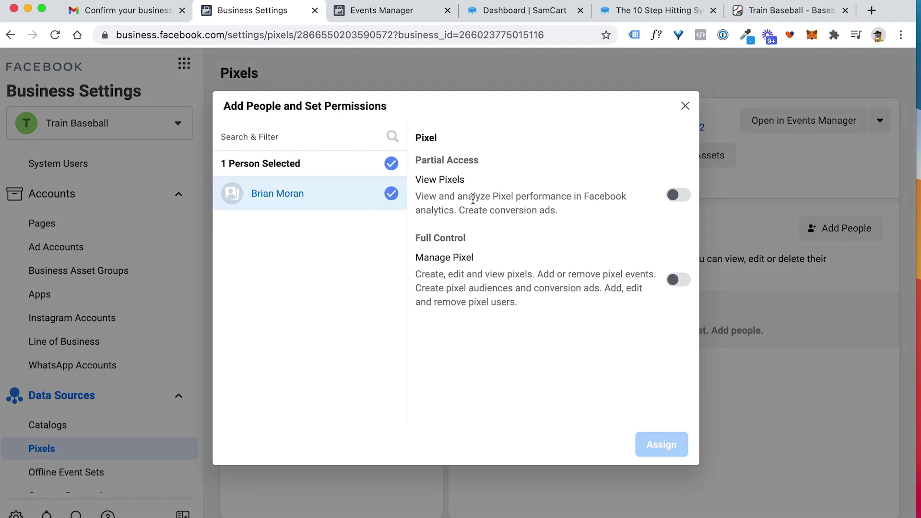
pyautogui.click(679, 195)
pyautogui.click(678, 280)
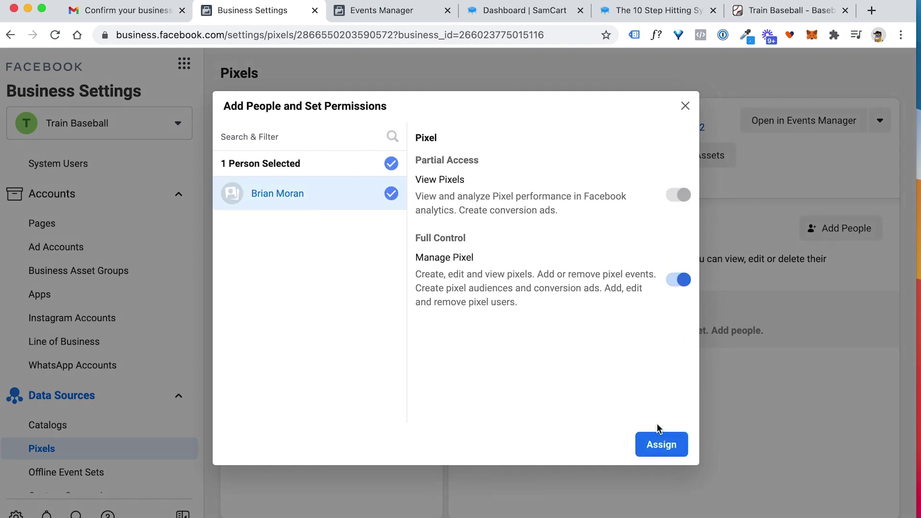
pyautogui.click(660, 444)
pyautogui.click(561, 285)
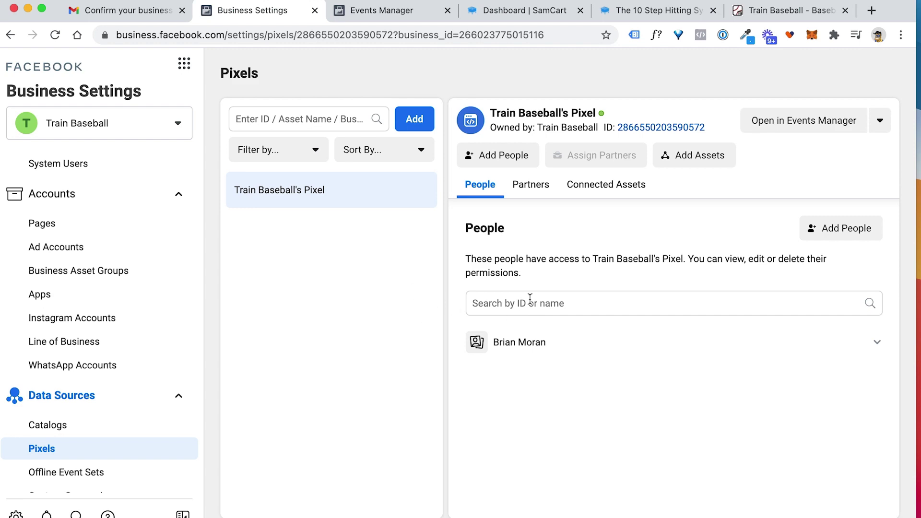
# Bring up the Add Assets chooser from the pixel's Connected Assets list
pyautogui.click(601, 184)
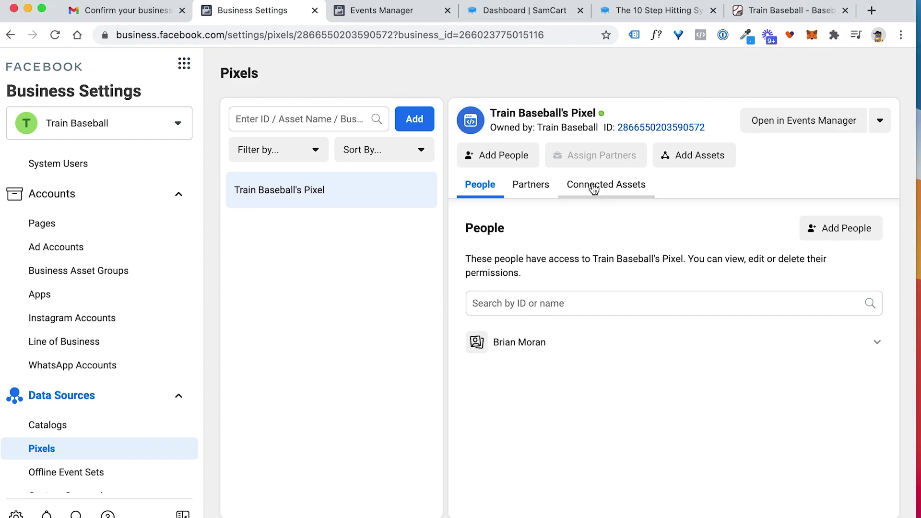
pyautogui.click(849, 230)
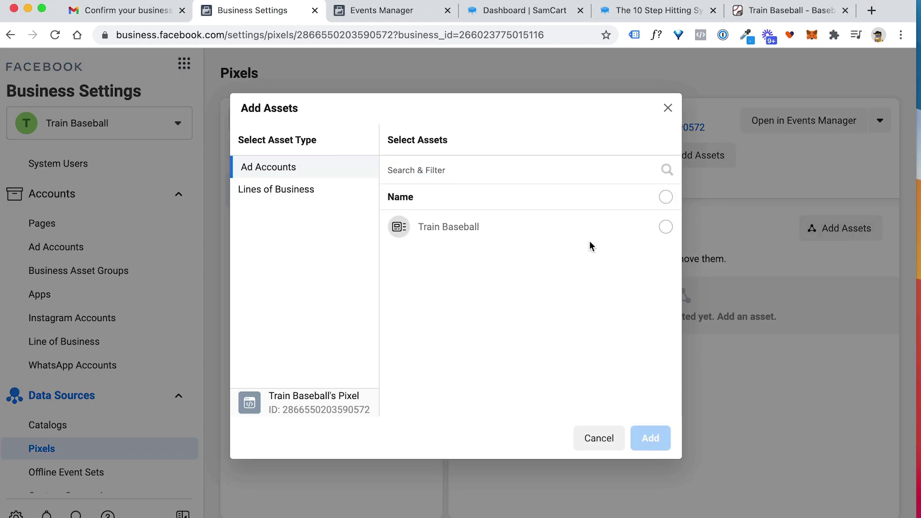
pyautogui.click(667, 107)
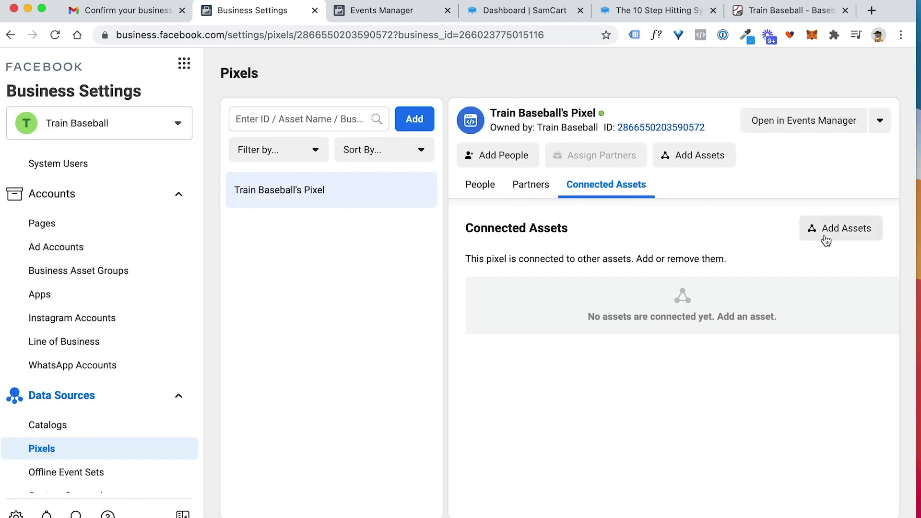
pyautogui.click(843, 233)
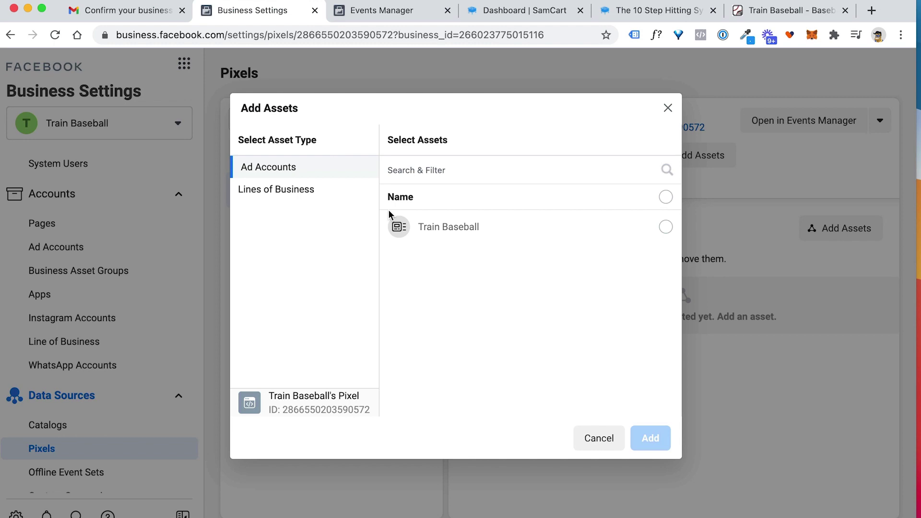
# Connect the Train Baseball ad account to the pixel and confirm the addition
pyautogui.click(622, 229)
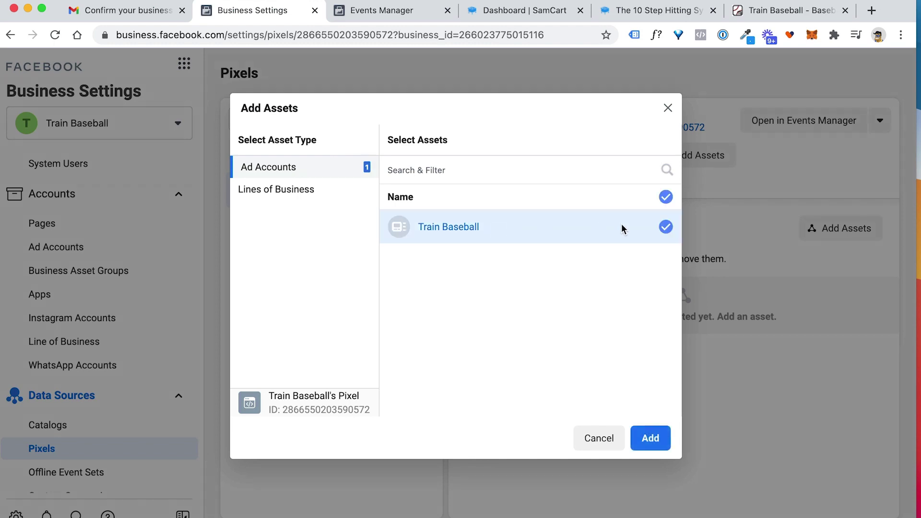
pyautogui.click(653, 442)
pyautogui.click(652, 440)
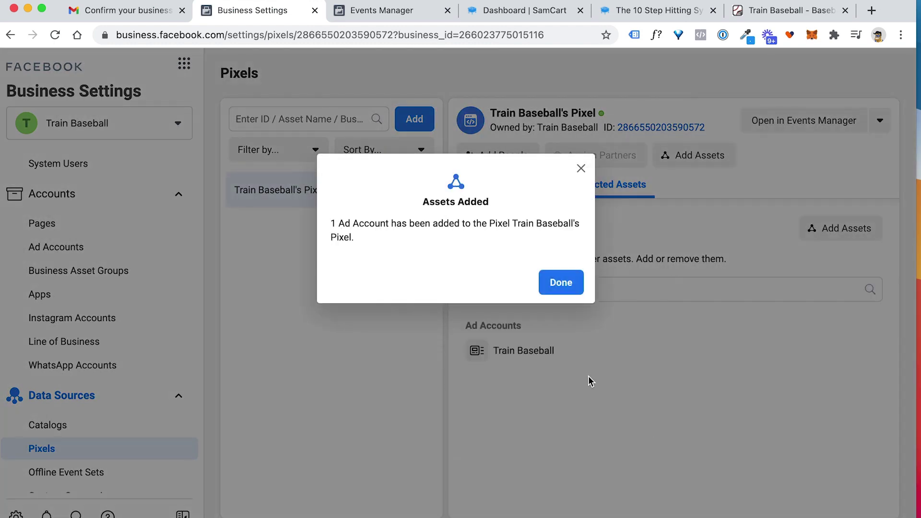
pyautogui.click(560, 282)
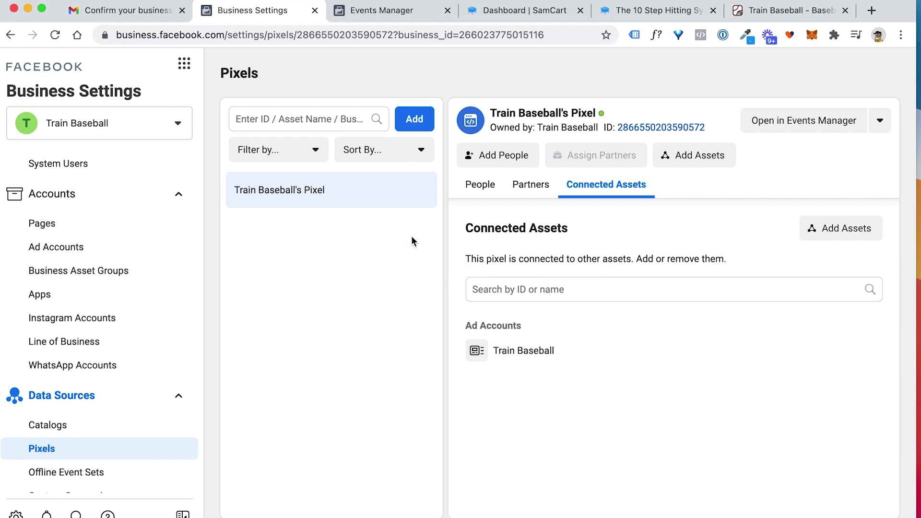